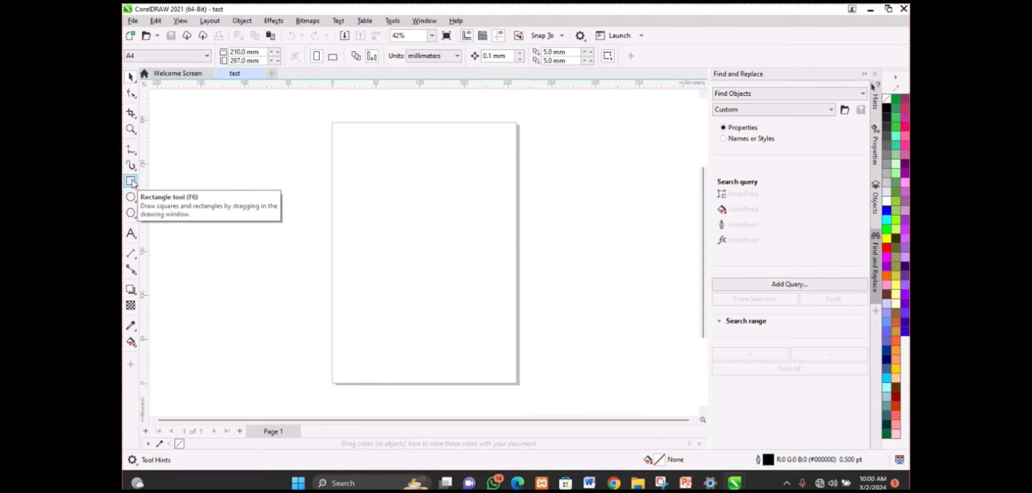
Step: Draw a rectangle about 354 mm wide and 166 mm high across the page and convert it to curves
click(131, 181)
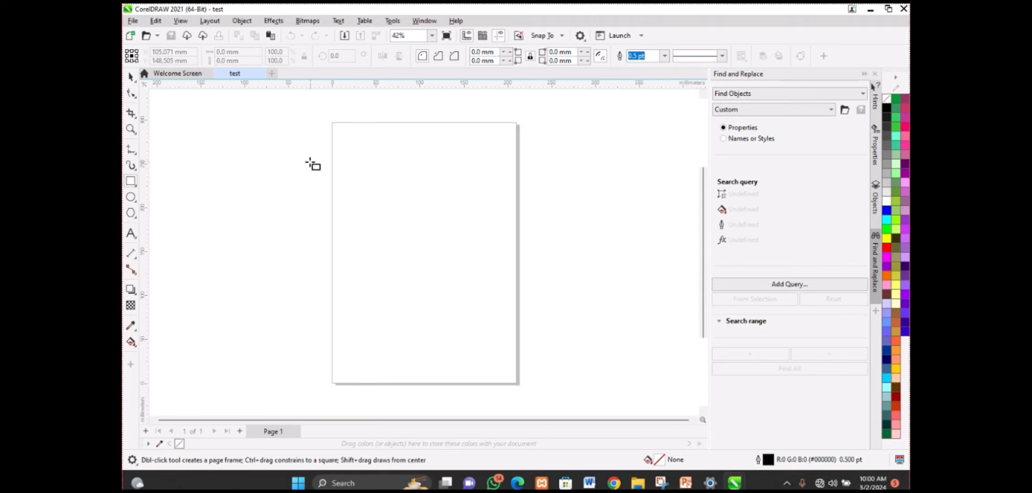
drag(303, 144, 614, 290)
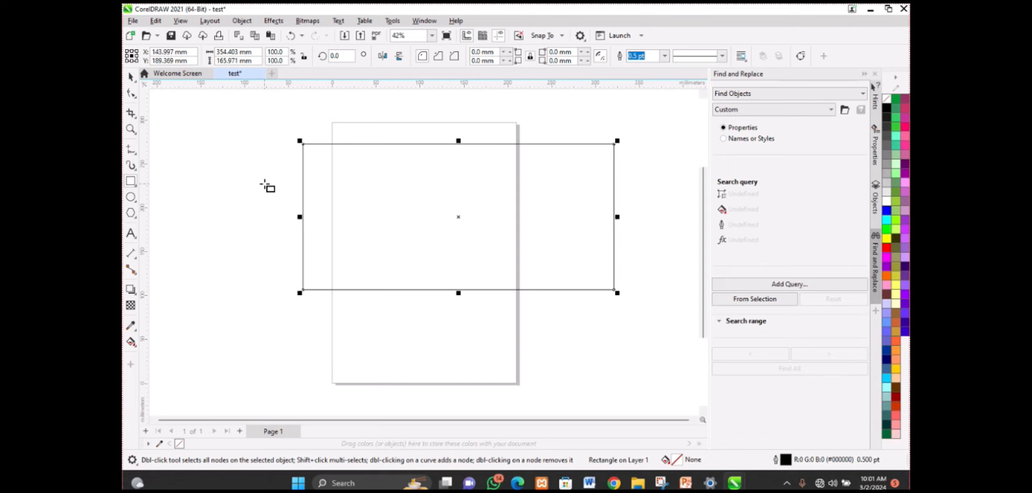
click(132, 94)
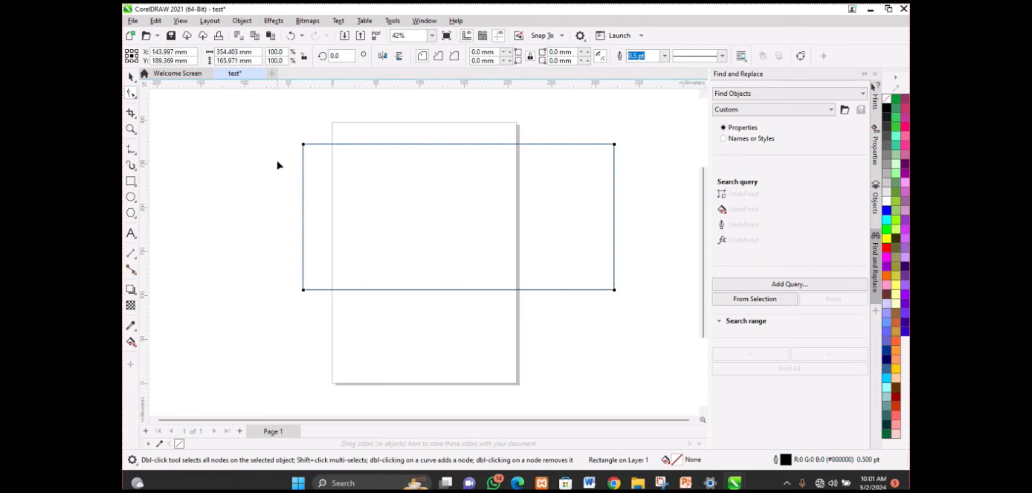
key(ctrl+q)
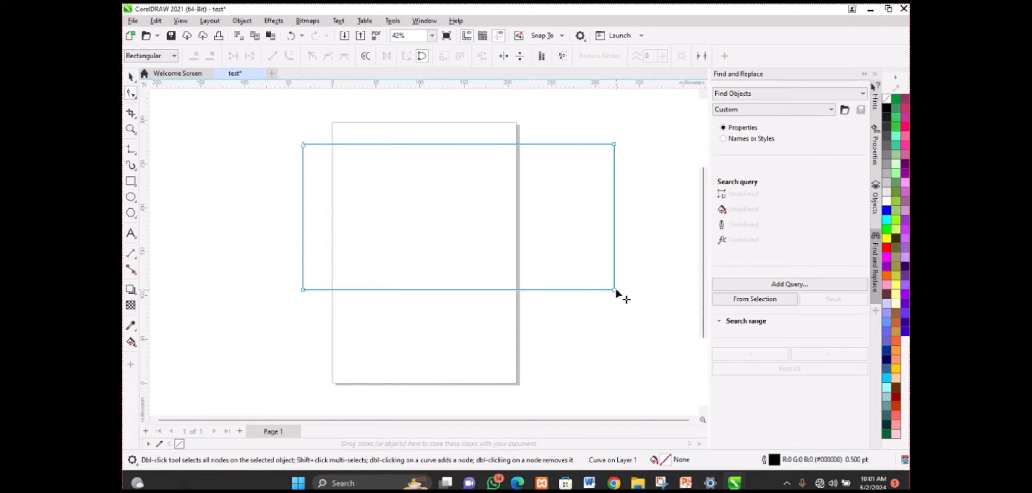
Step: Lower the rectangle's two right corner nodes, then convert its top edge to a curve and bend it into an S-shaped wave
drag(616, 292, 616, 317)
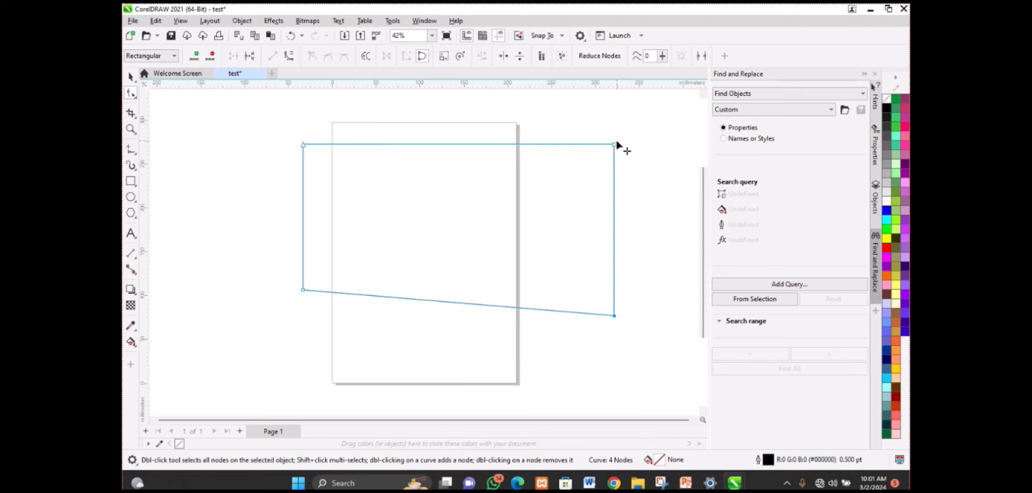
drag(617, 144, 618, 167)
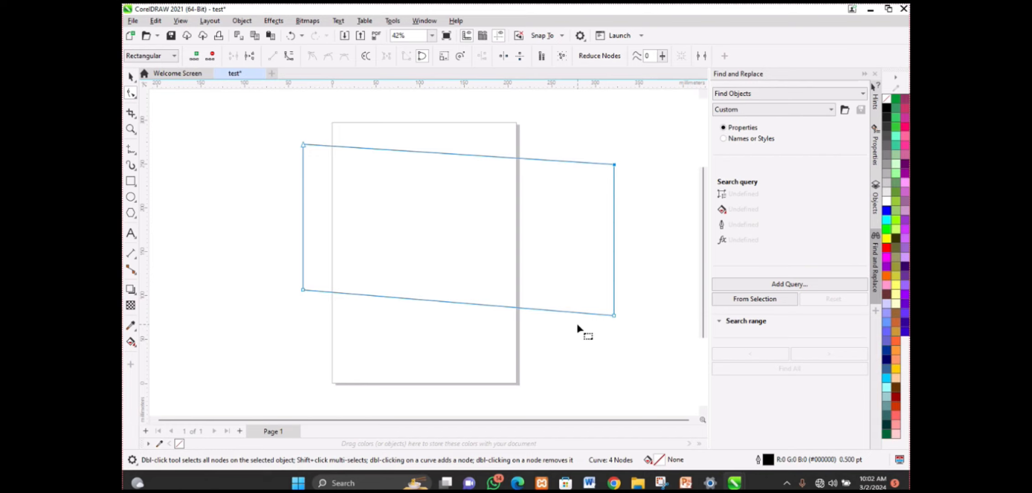
right_click(441, 154)
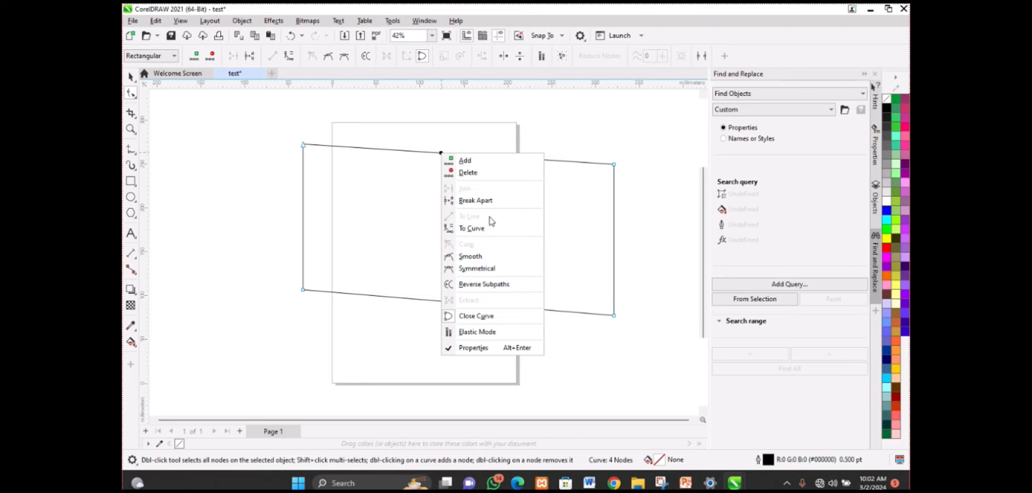
click(492, 231)
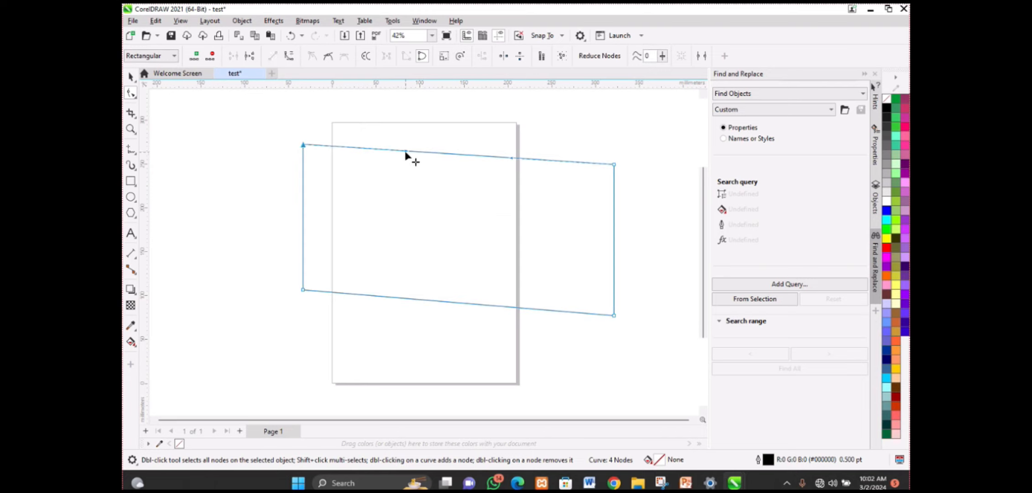
drag(405, 154, 408, 128)
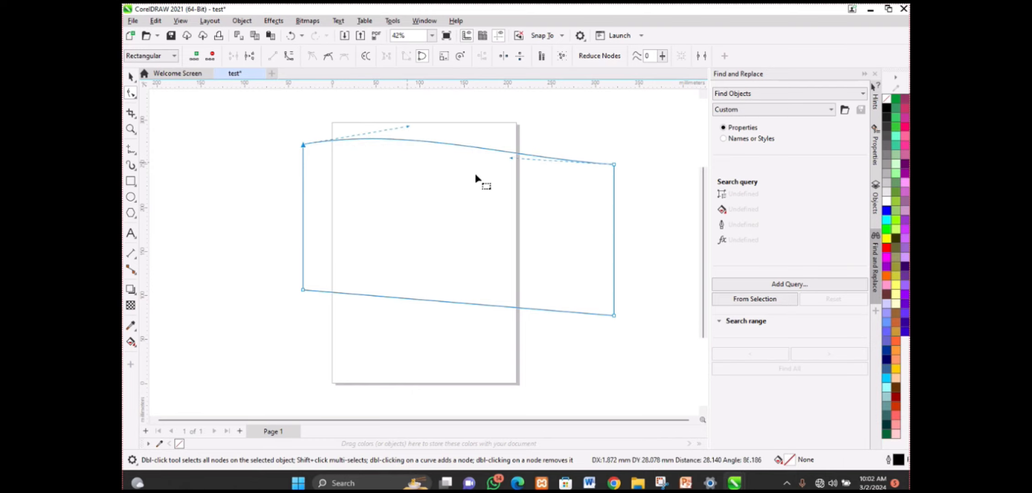
drag(511, 160, 513, 183)
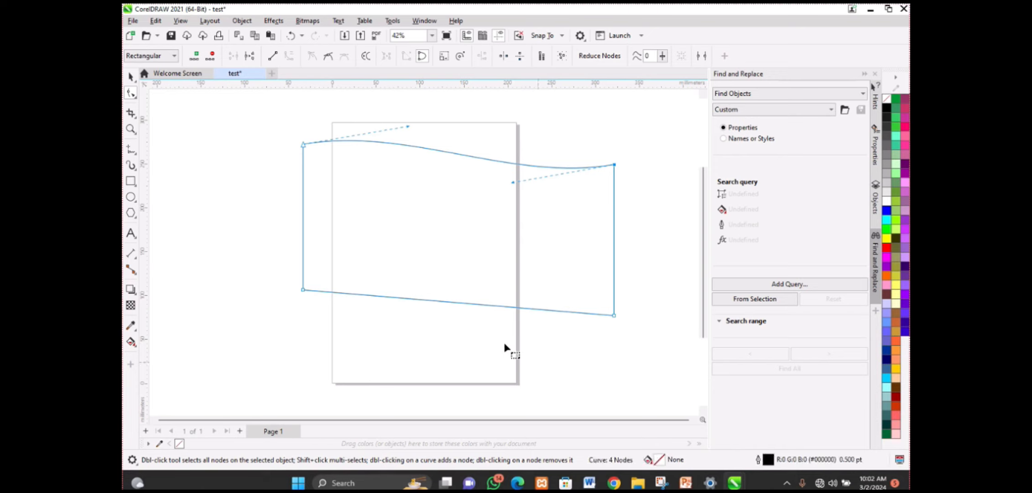
Step: Convert the shape's bottom edge to a curve and bend it into an S-shaped wave like the top edge
click(409, 297)
right_click(409, 298)
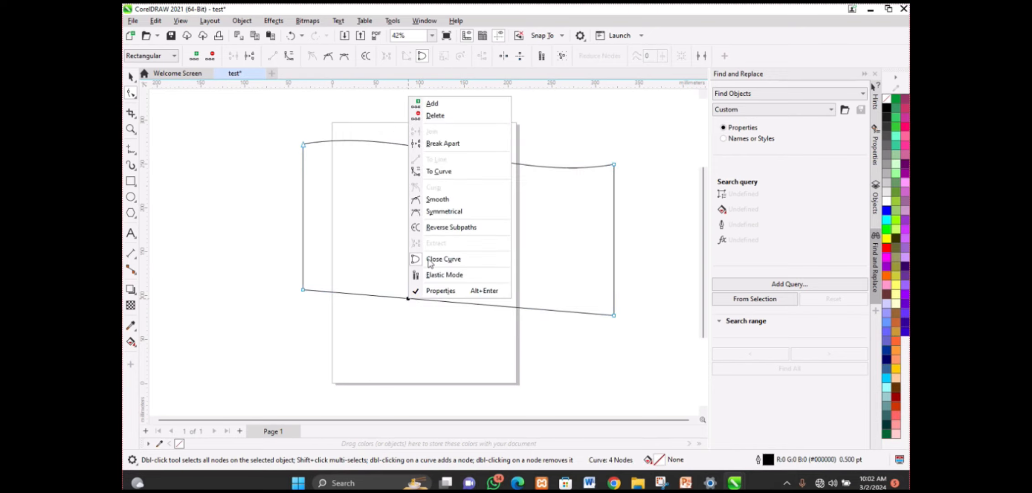
click(446, 176)
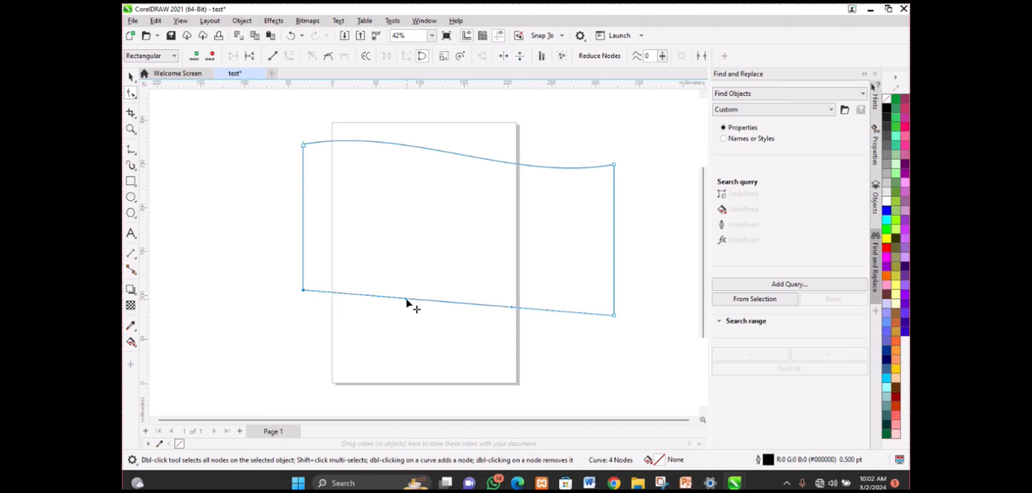
drag(406, 300, 399, 243)
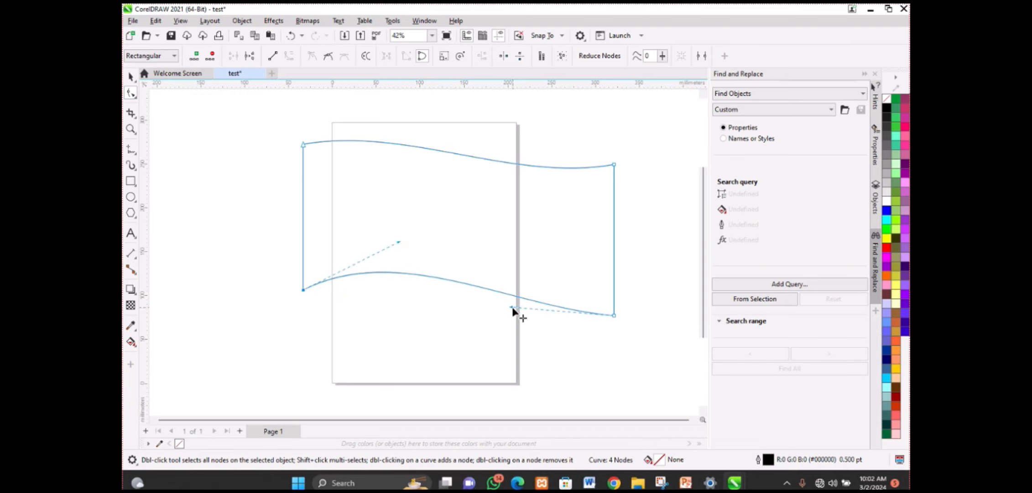
drag(511, 306, 513, 347)
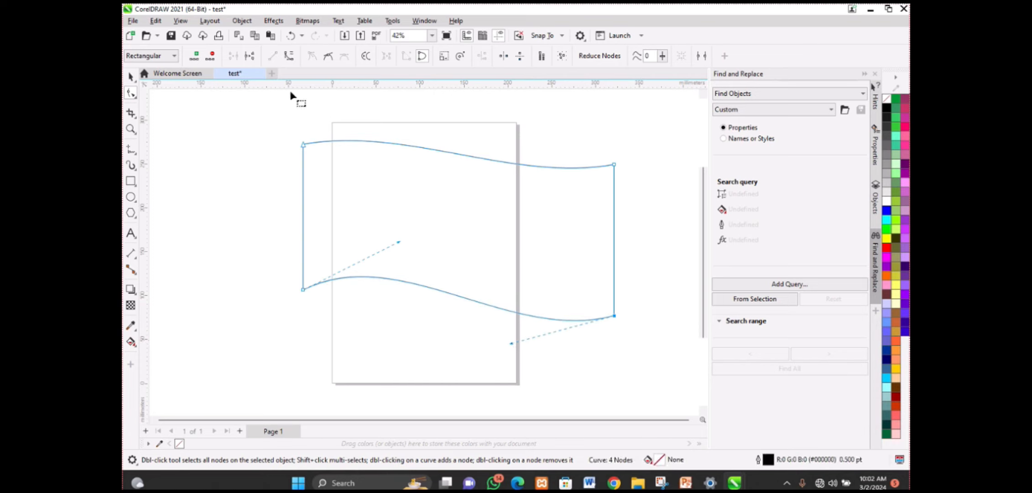
Step: Move the wavy shape up and left so its centre sits at about X 121 mm, Y 193 mm
click(131, 76)
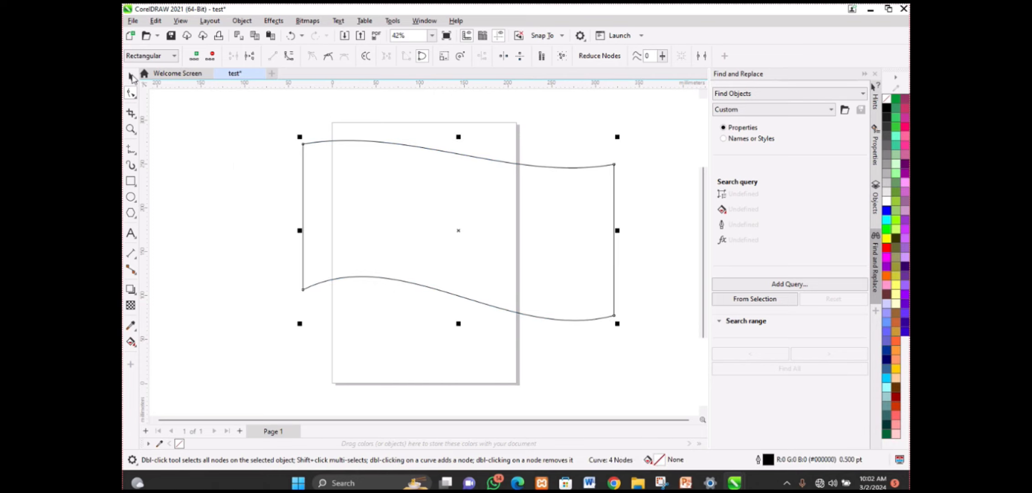
click(234, 168)
drag(408, 202, 386, 181)
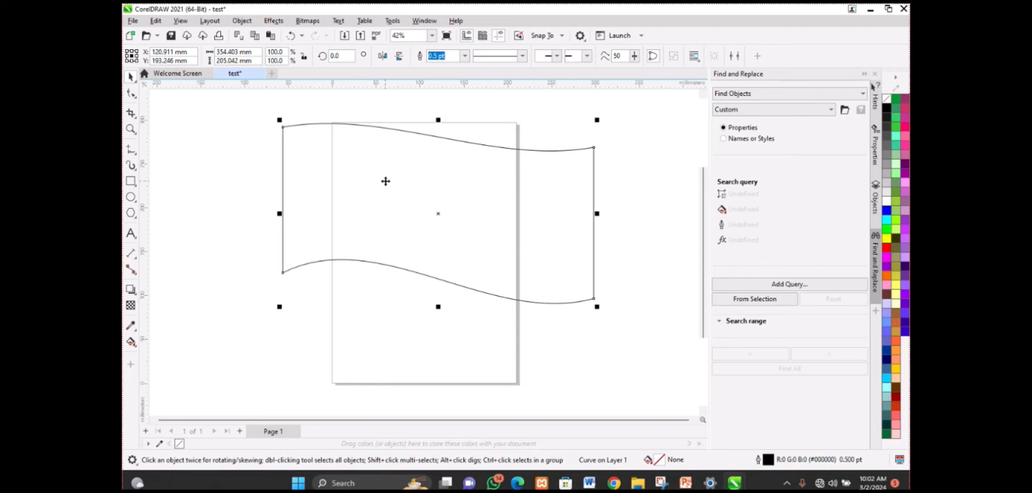
Step: Draw a circle about 208 mm in diameter over the wavy shape and move its centre to about X 116 mm, Y 181 mm
click(130, 198)
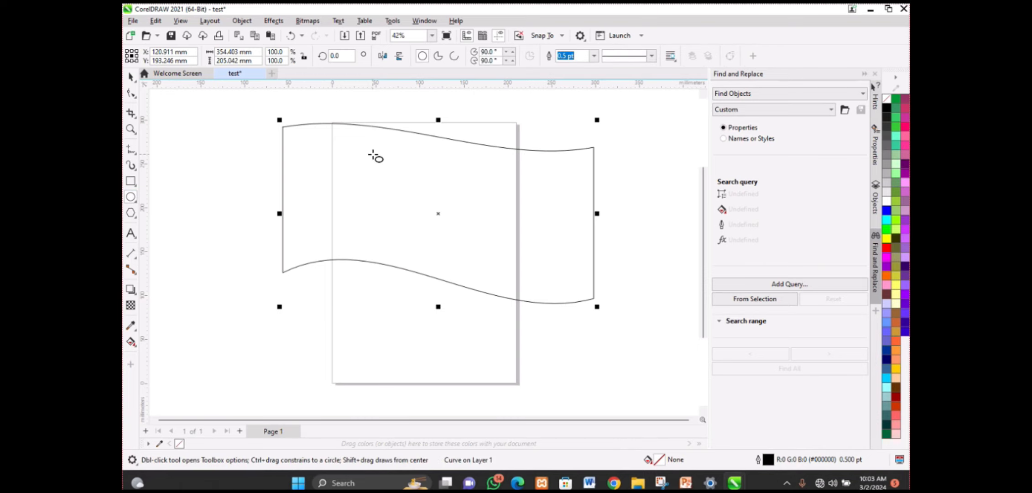
drag(373, 155, 491, 275)
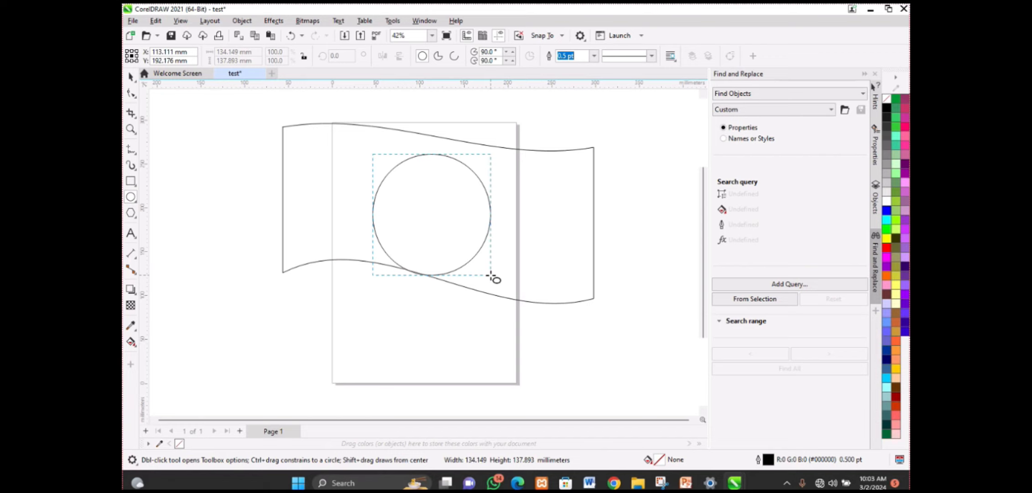
drag(491, 275, 555, 337)
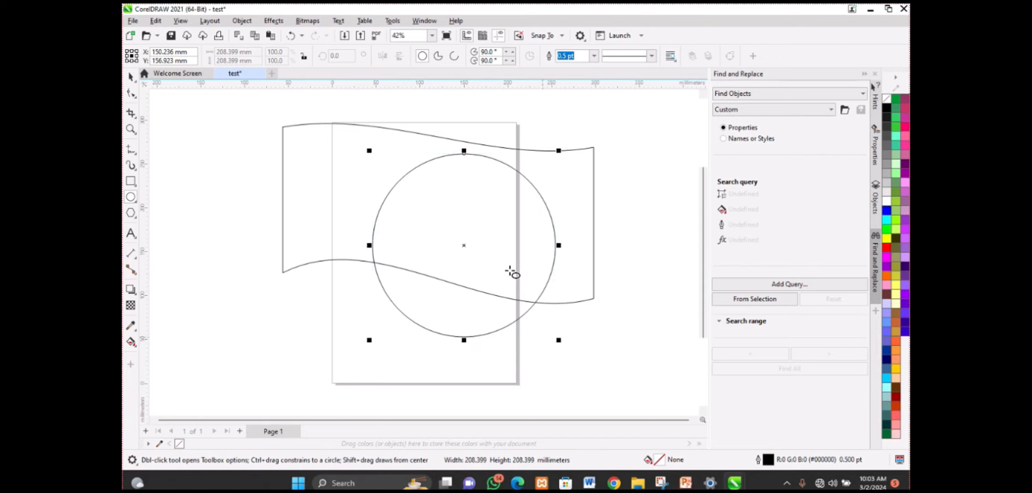
drag(464, 244, 434, 223)
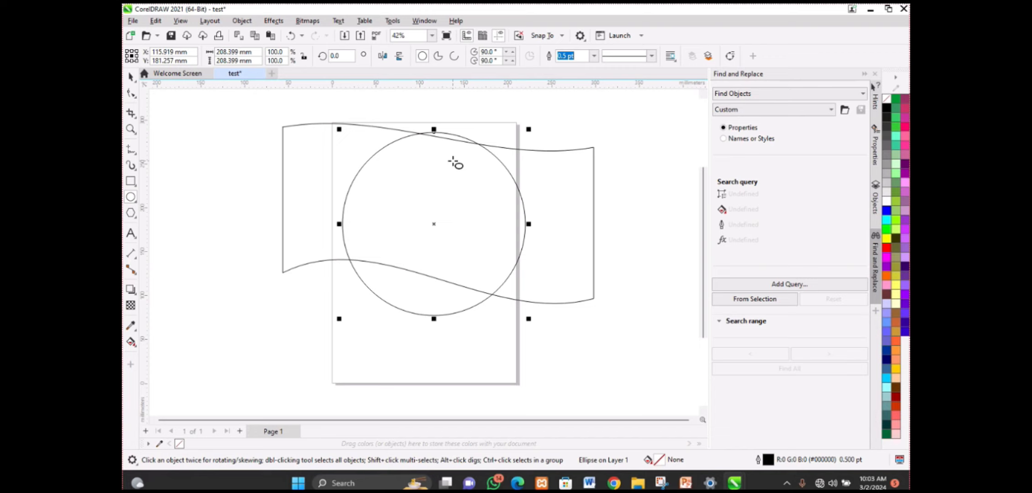
Step: Reshape the circle into a pie spanning 90 to about 313 degrees and move it slightly right and down
click(131, 95)
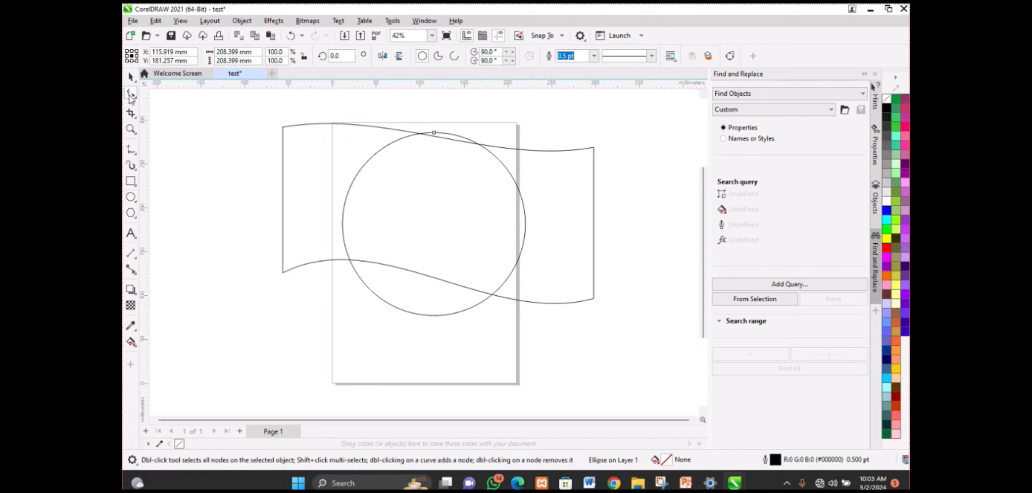
click(434, 134)
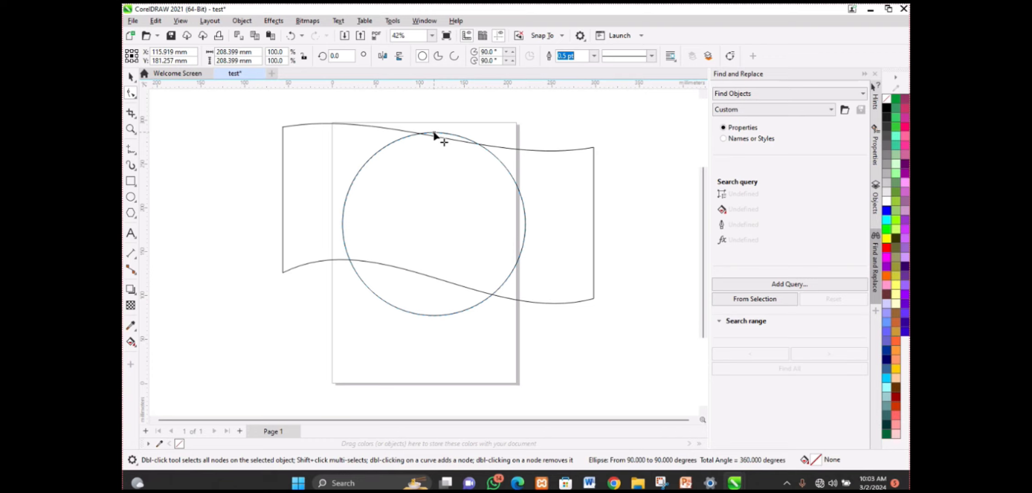
drag(434, 135, 496, 197)
drag(517, 290, 492, 289)
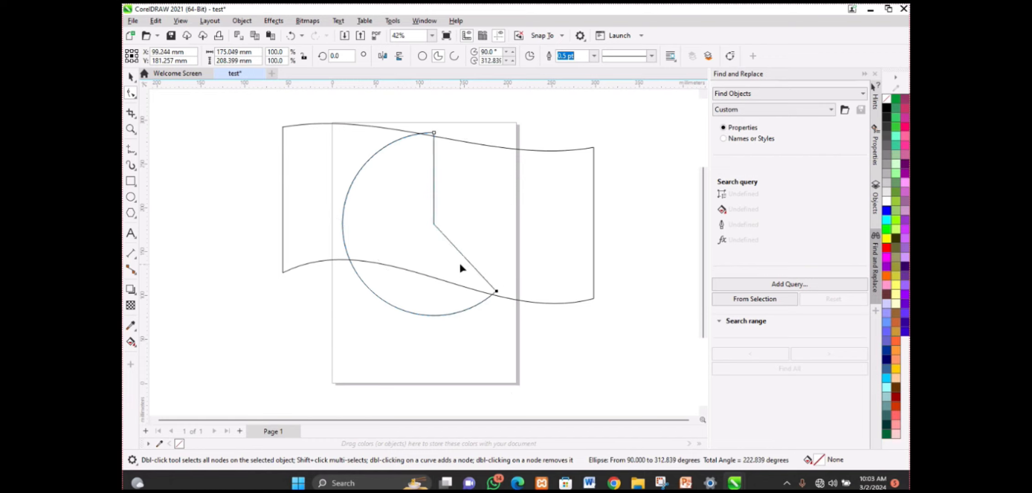
click(130, 77)
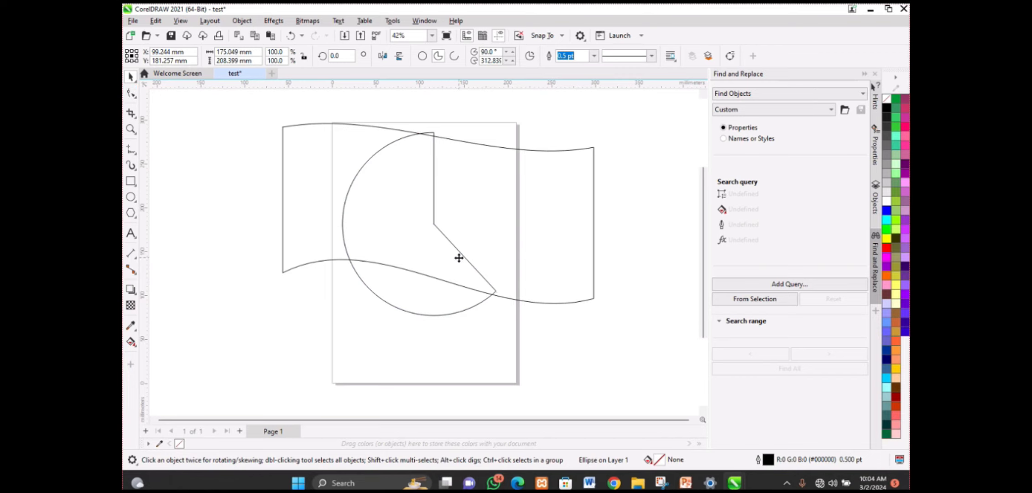
drag(459, 258, 502, 267)
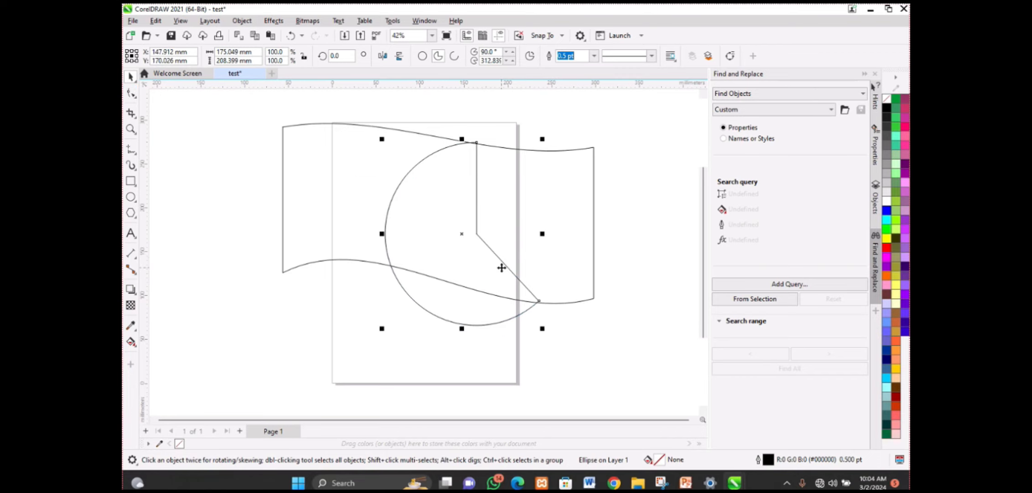
Step: Reshape the pie into a closed half circle from 90 to 270 degrees and move it left and slightly down
click(131, 95)
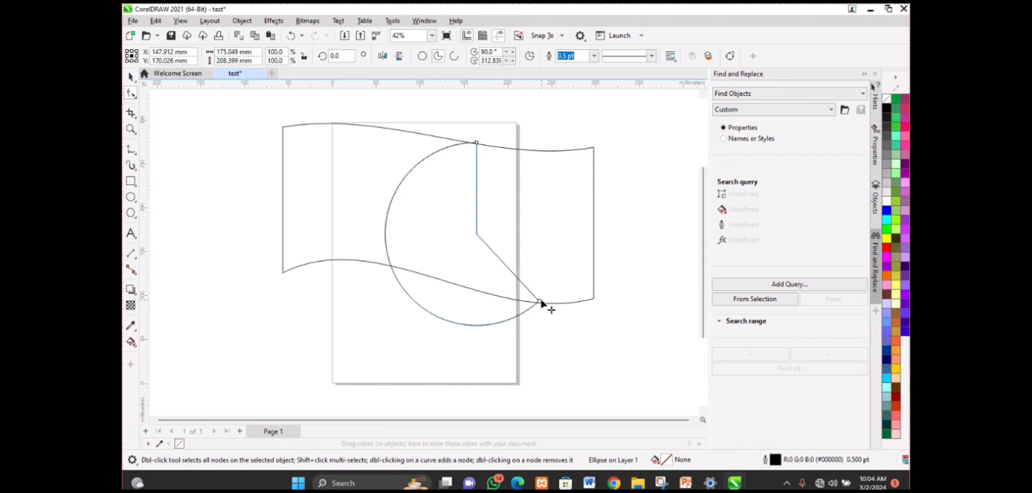
drag(540, 303, 477, 331)
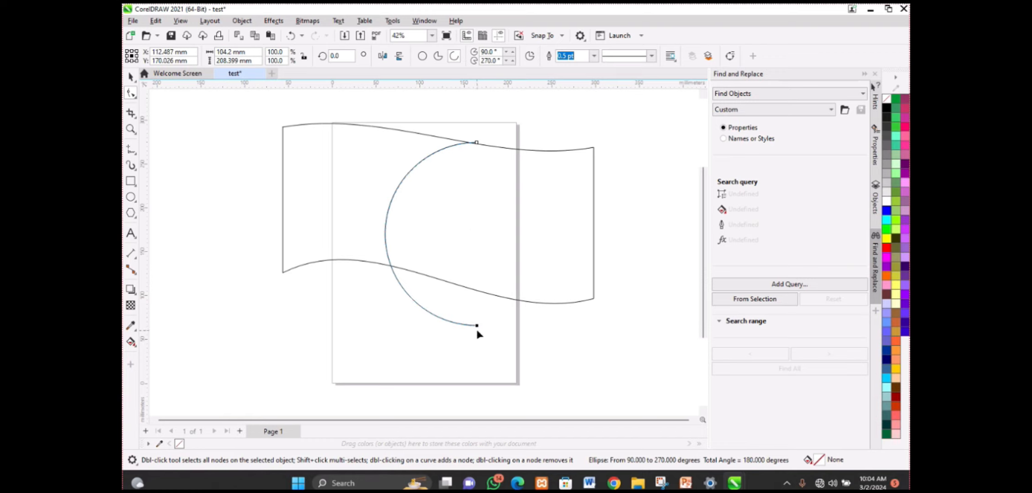
mouse_move(477, 331)
mouse_down()
mouse_move(504, 317)
mouse_move(477, 324)
mouse_up()
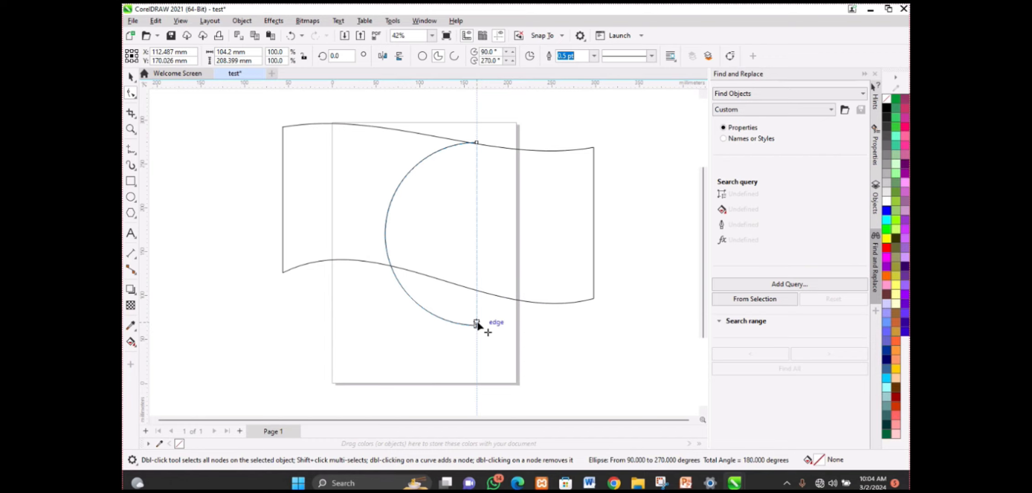
click(131, 76)
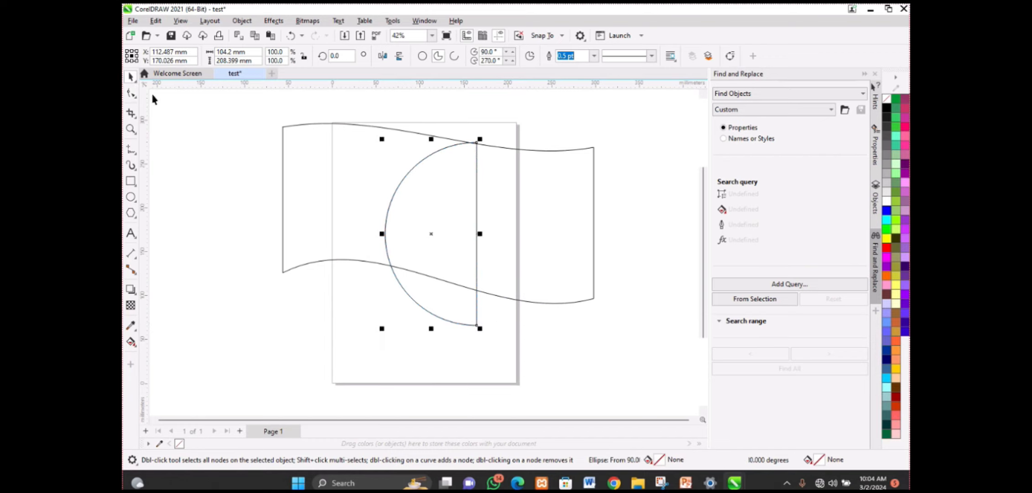
drag(415, 217, 392, 227)
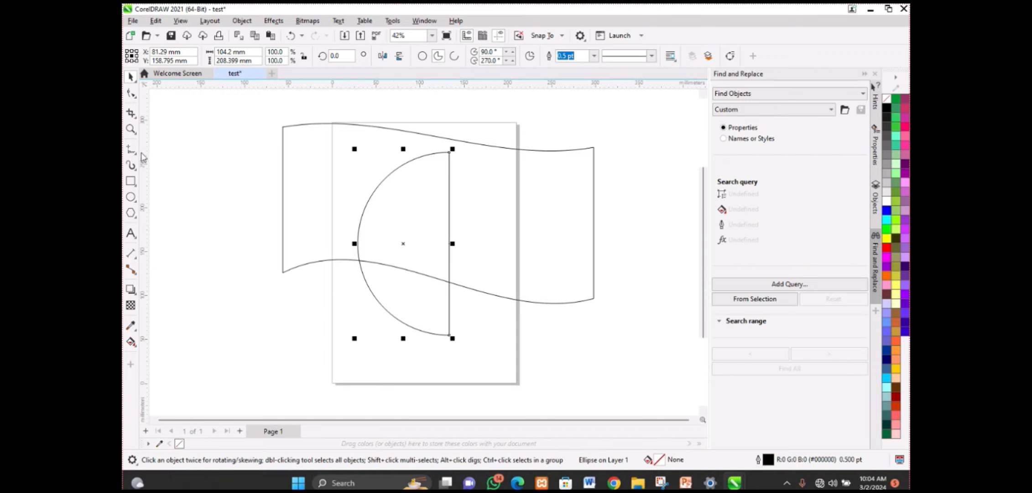
Step: Draw a tilted five-sided polygon about 148 by 142 mm and place it to the right of the wavy shape
click(132, 213)
drag(202, 130, 267, 145)
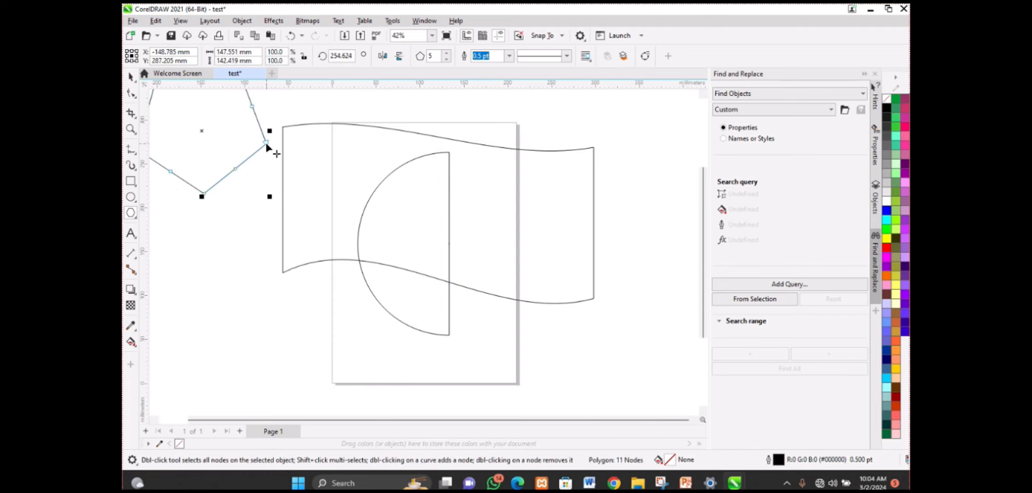
scroll(319, 217, down, 1)
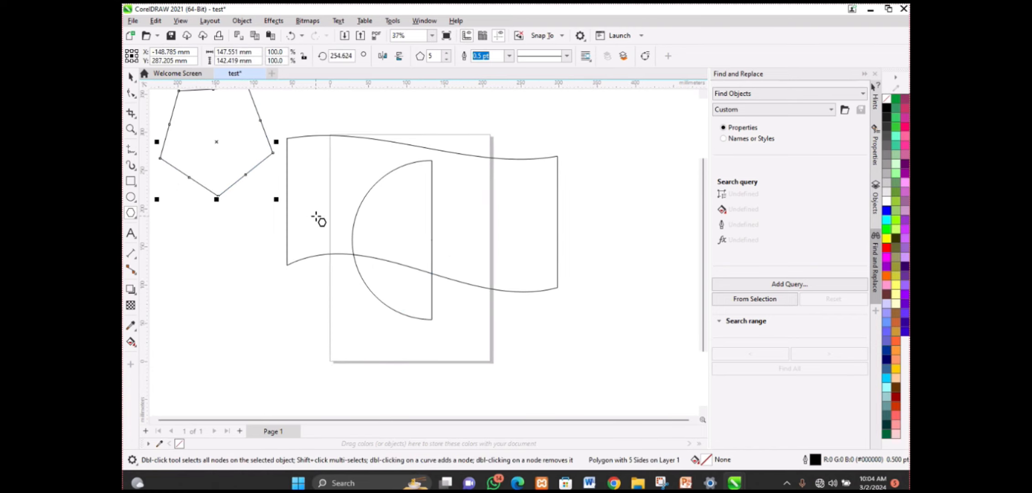
scroll(253, 169, down, 2)
drag(231, 147, 526, 203)
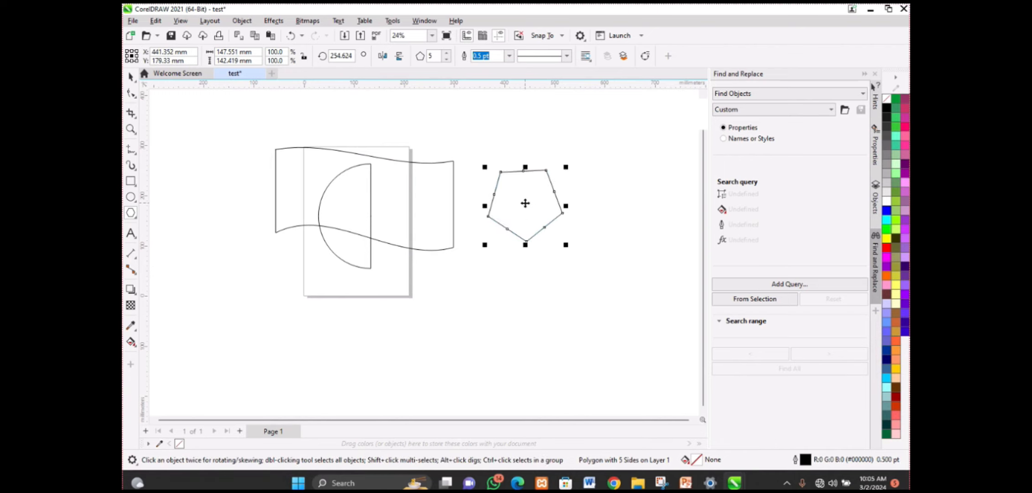
Step: Reshape the pentagon into a five-pointed star by pulling its edge midpoint inward, and move it to about X 379 mm, Y 210 mm
click(131, 94)
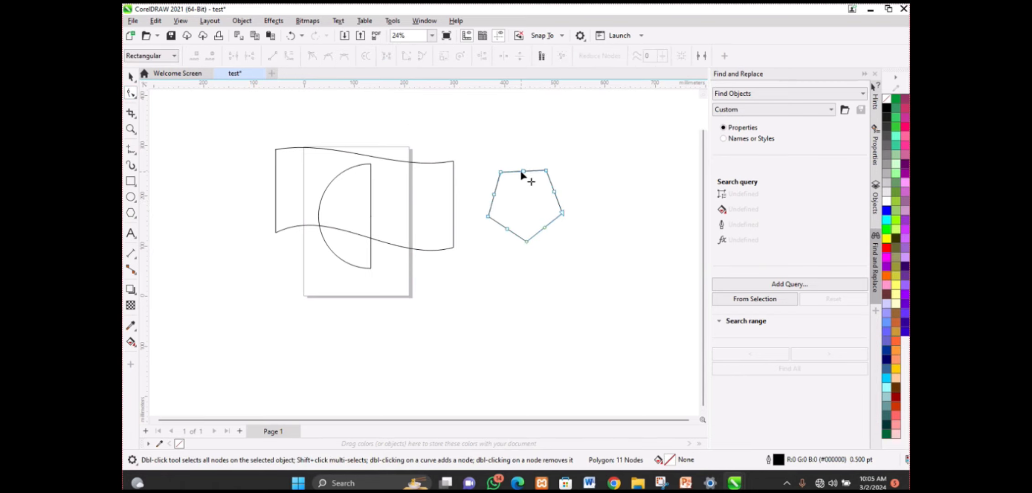
drag(523, 172, 523, 188)
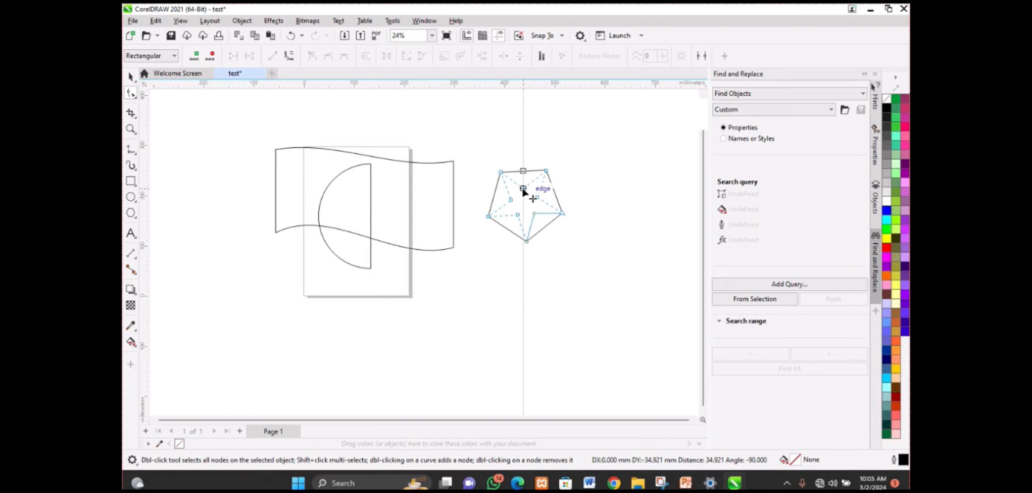
drag(523, 188, 523, 189)
key(space)
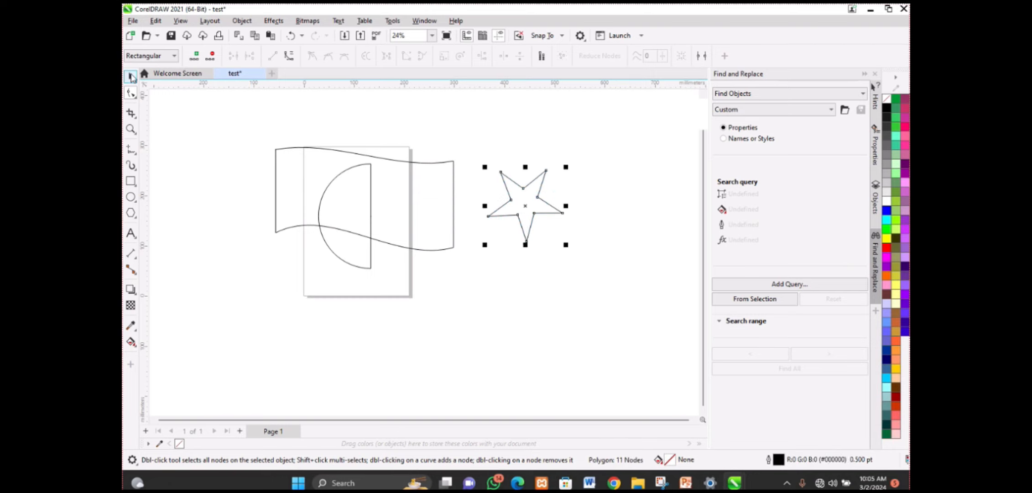
click(537, 216)
drag(537, 219, 504, 198)
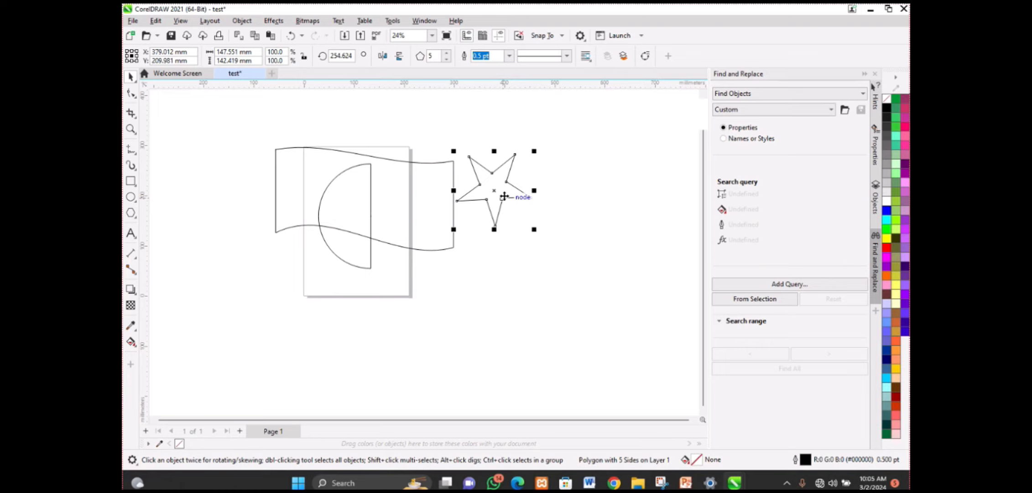
Step: Set the star-shaped polygon's number of sides to 45
double_click(434, 57)
text(45)
key(Return)
Step: Pull the 45-sided polygon's inner nodes outward to form short teeth and move it over the wavy banner's right end
scroll(497, 176, up, 4)
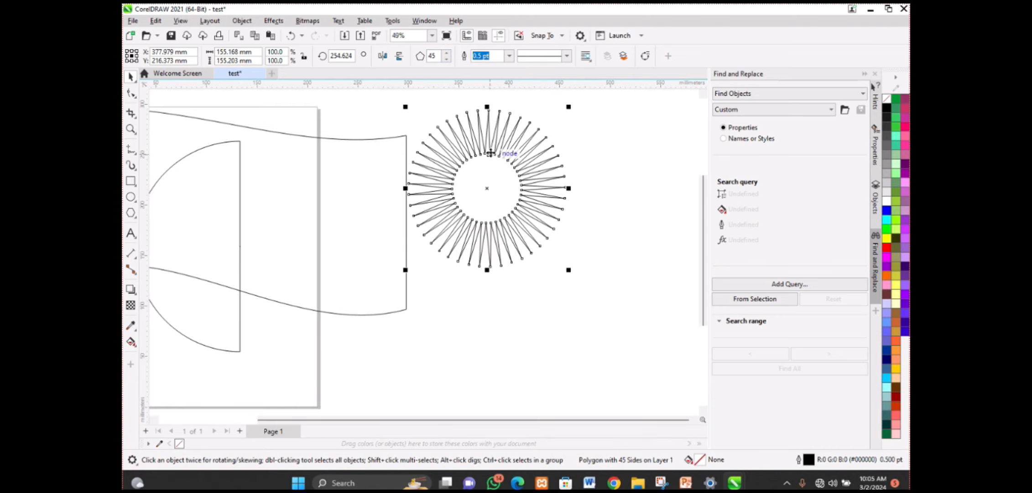
key(F10)
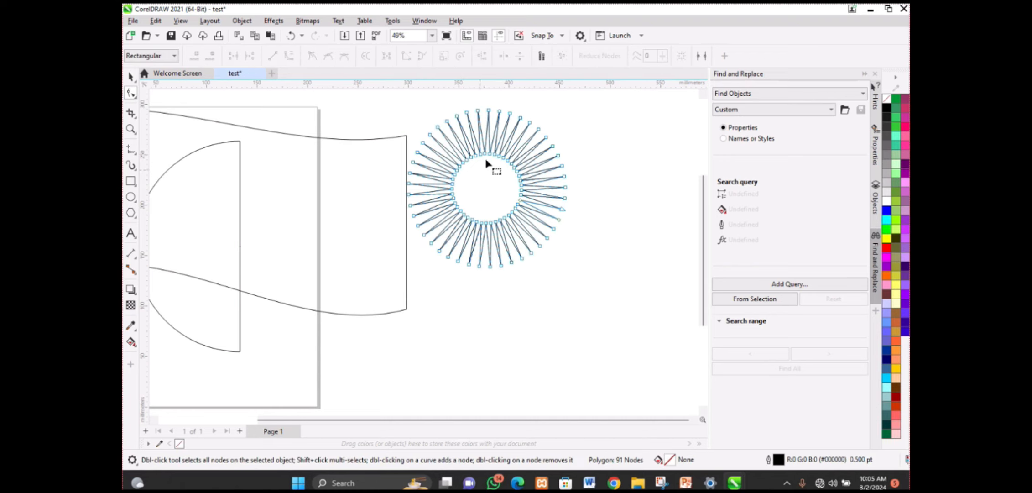
drag(486, 156, 484, 122)
key(space)
click(382, 162)
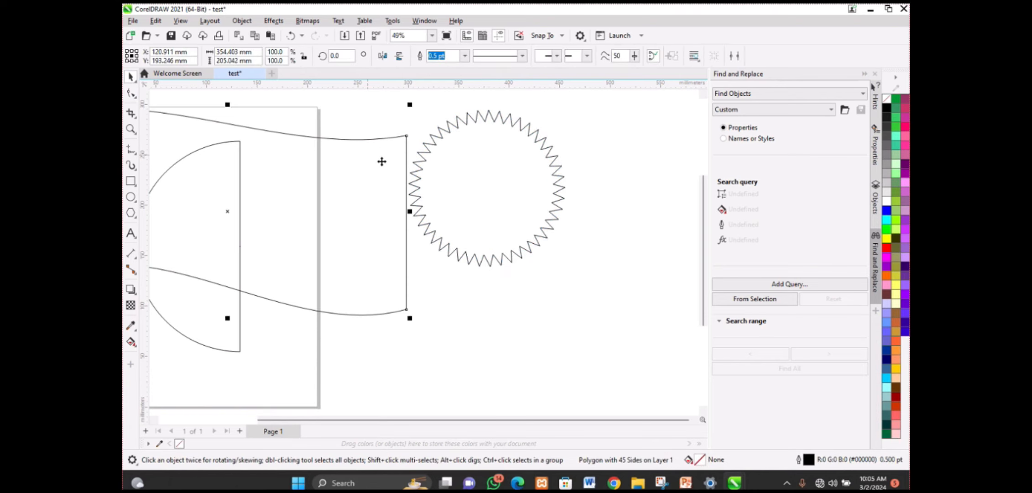
click(491, 203)
scroll(505, 211, down, 2)
drag(506, 211, 468, 223)
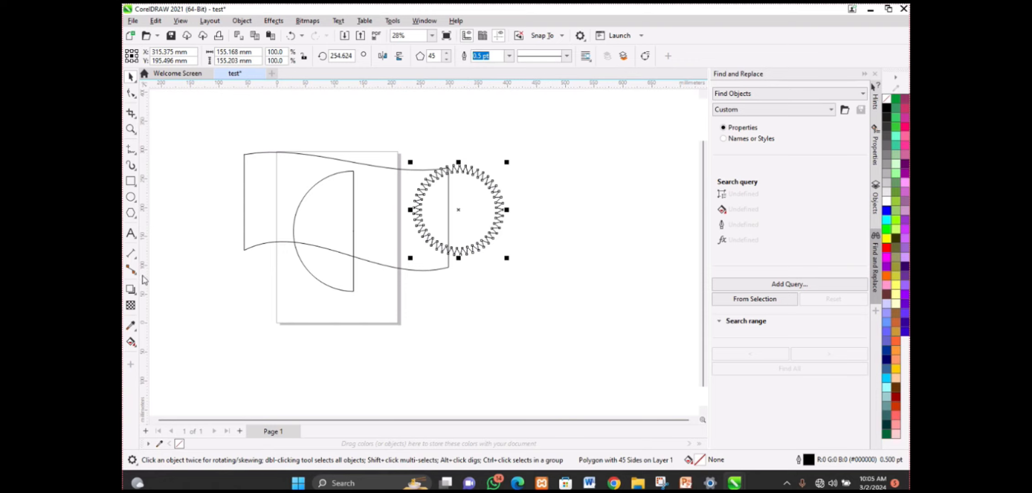
Step: Draw a rectangle about 448 by 430 mm in the empty area to the right of the other shapes
click(131, 182)
scroll(356, 153, down, 3)
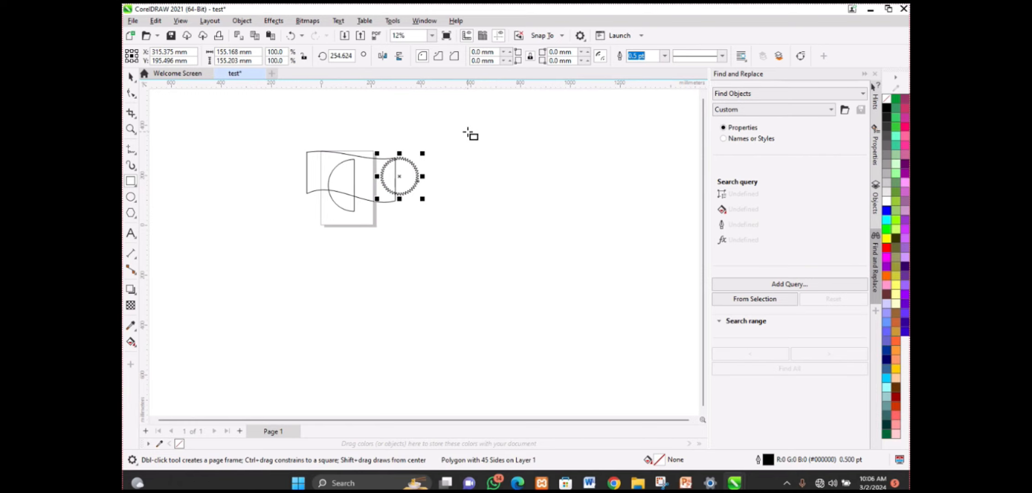
drag(467, 132, 579, 238)
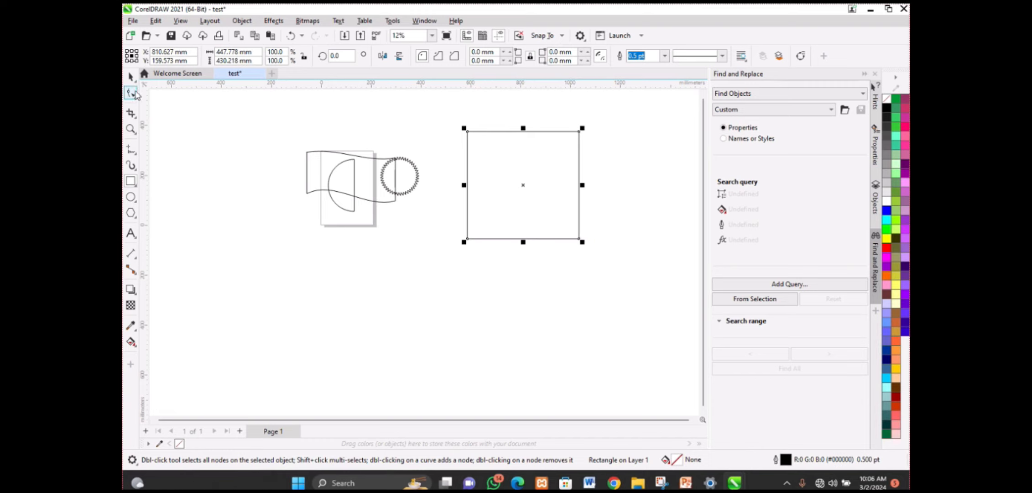
Step: Convert the rectangle to curves, turn it into a triangle with its apex at the top edge's midpoint, and move it left
click(132, 94)
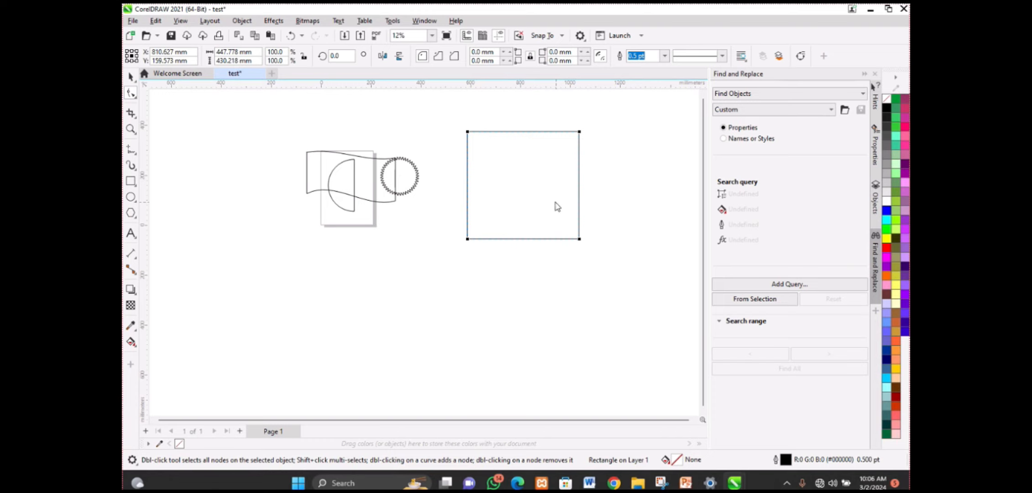
key(ctrl+q)
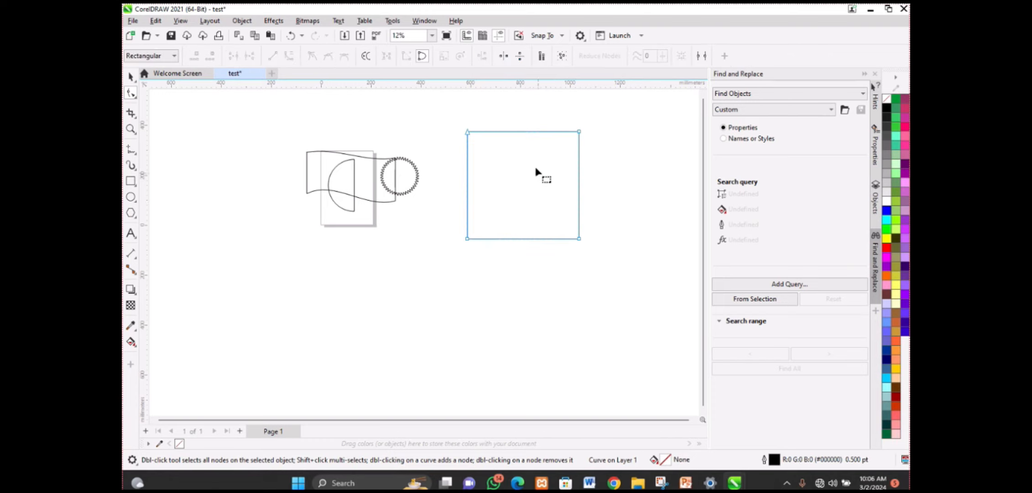
double_click(521, 133)
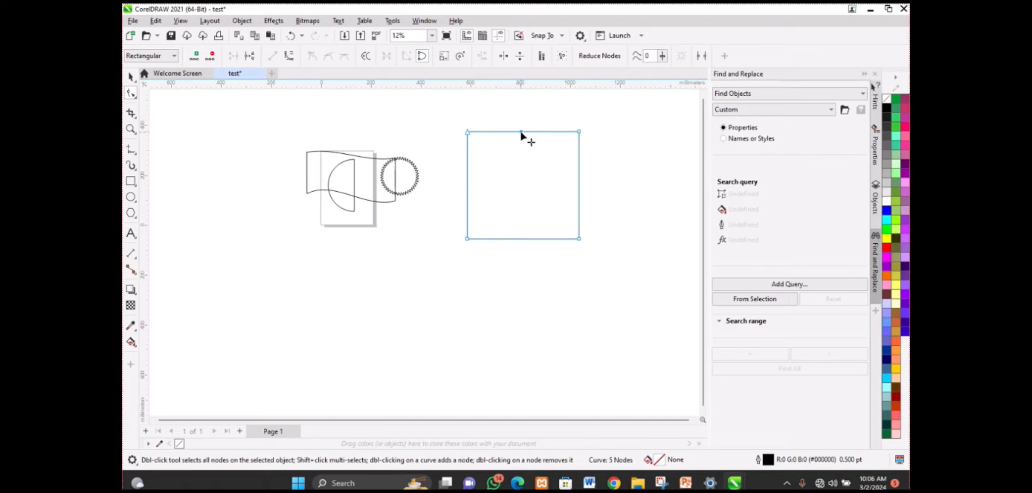
double_click(467, 132)
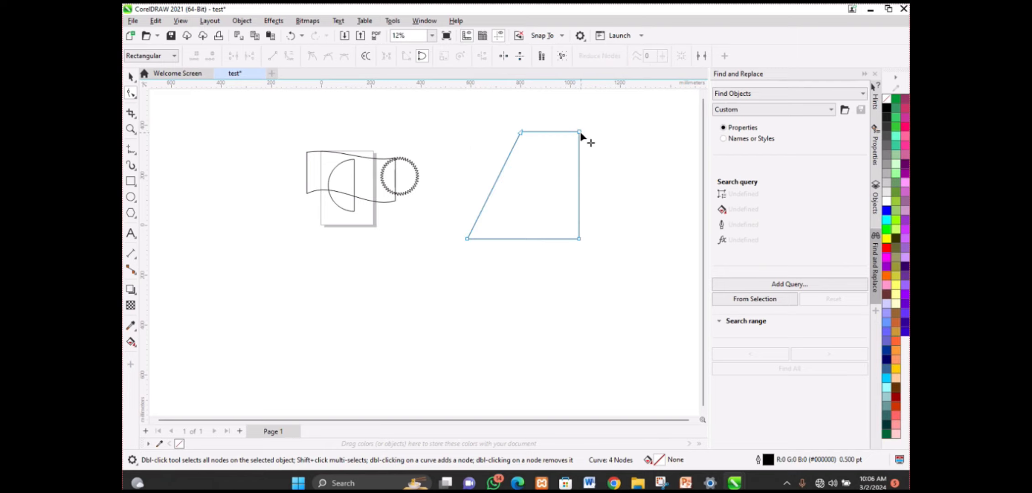
double_click(580, 133)
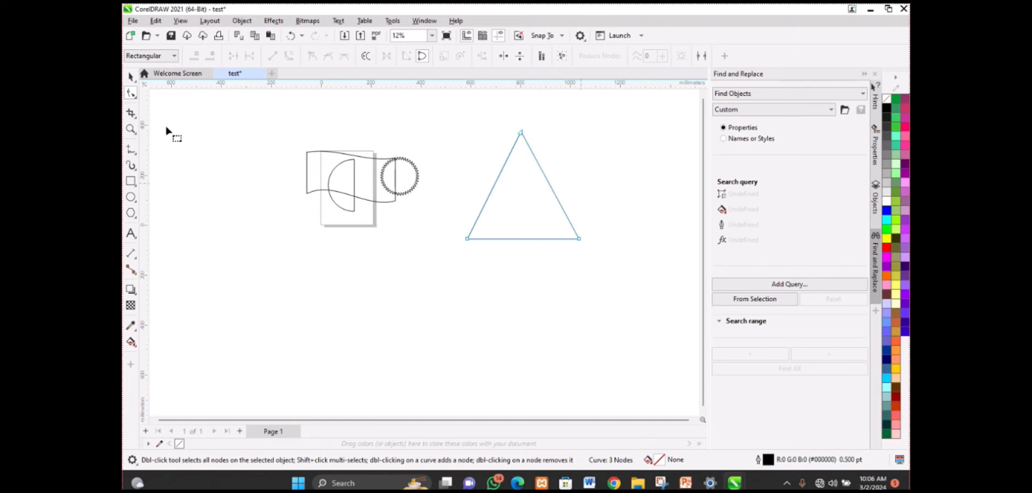
click(131, 77)
drag(509, 201, 471, 196)
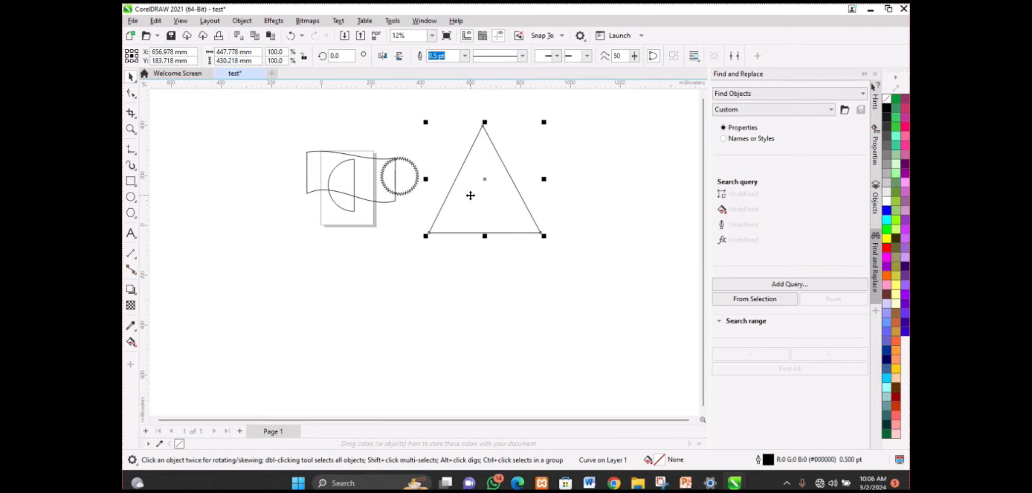
Step: Turn the triangle into a right triangle by adding a base midpoint node and removing the left corner, and move it left
click(132, 95)
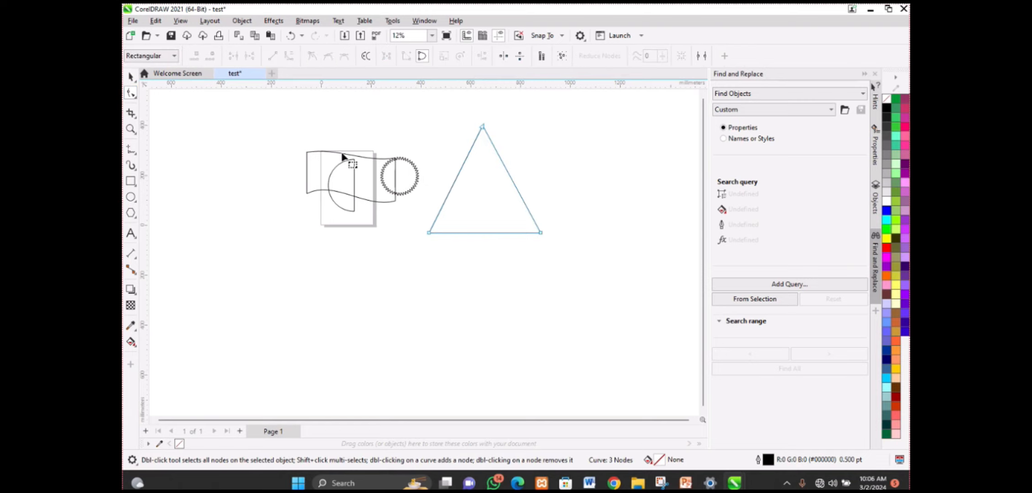
double_click(482, 233)
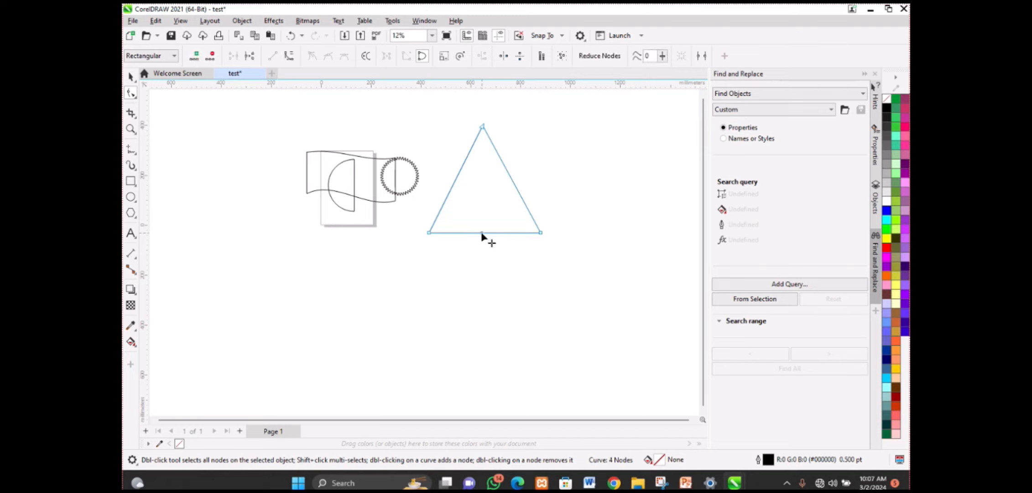
double_click(430, 233)
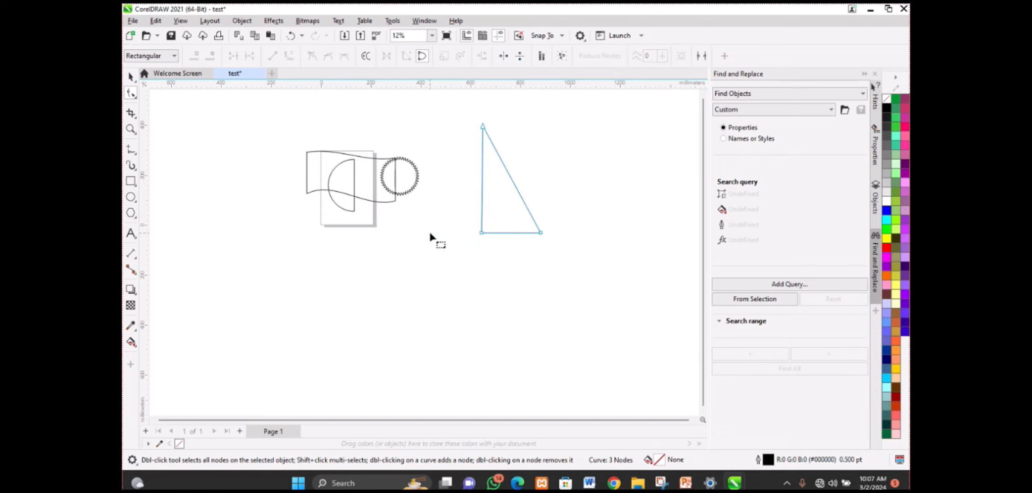
click(131, 77)
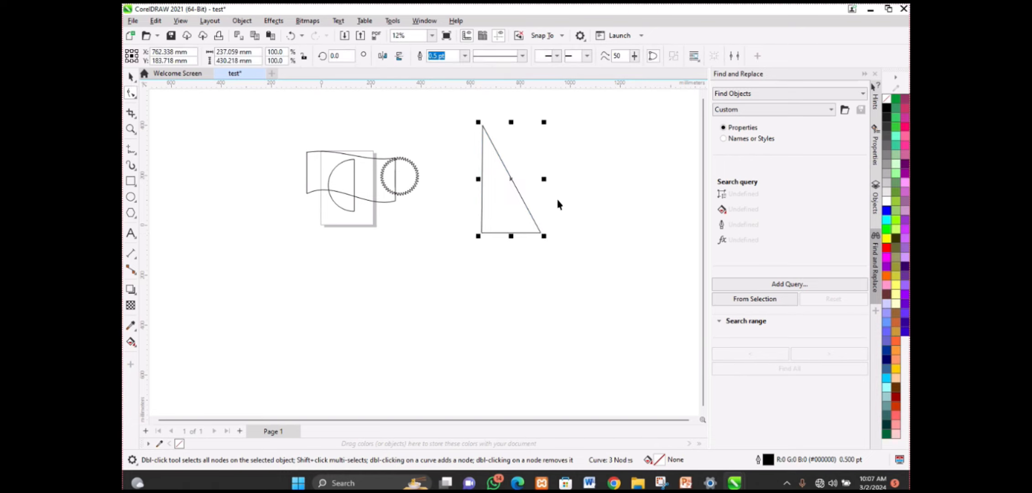
drag(499, 211, 473, 195)
click(503, 260)
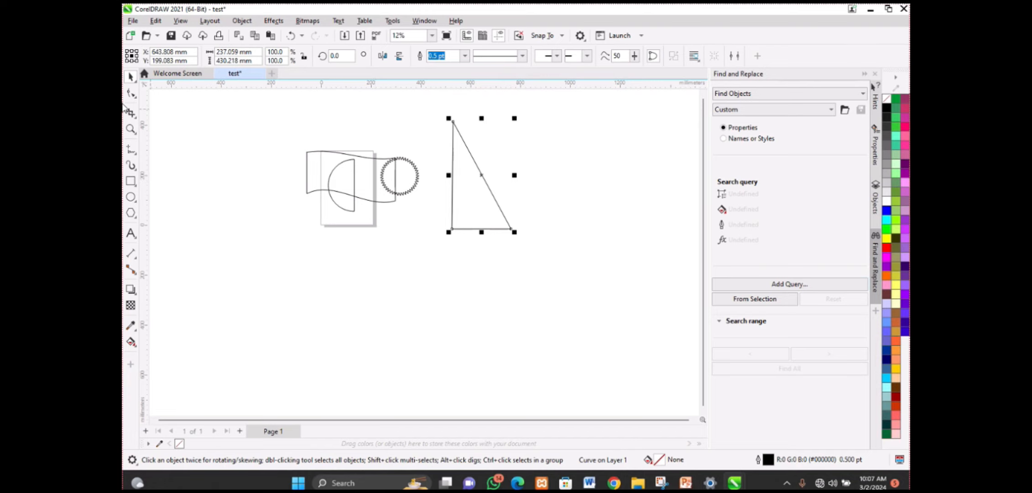
Step: Add a node at the middle of the right triangle's base, pull it up into a pointed notch, and deselect the shape
click(131, 93)
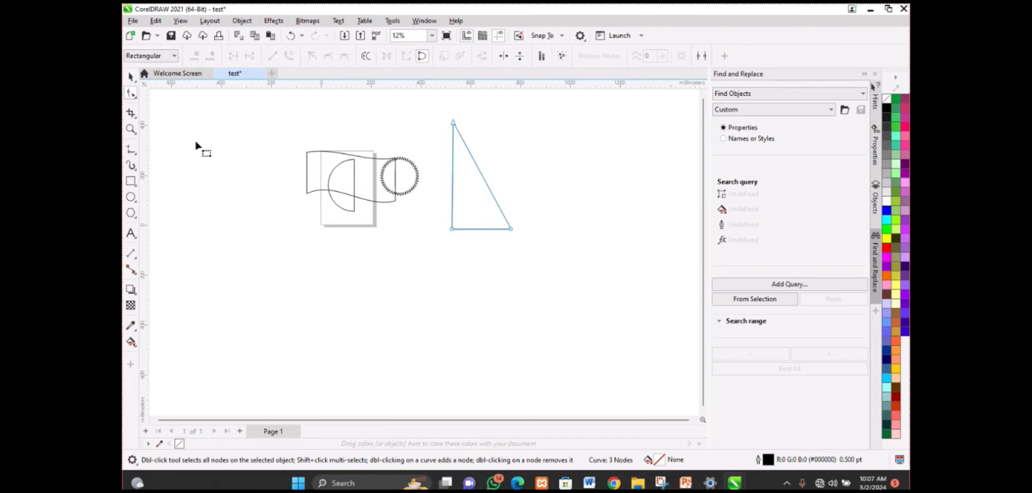
double_click(481, 230)
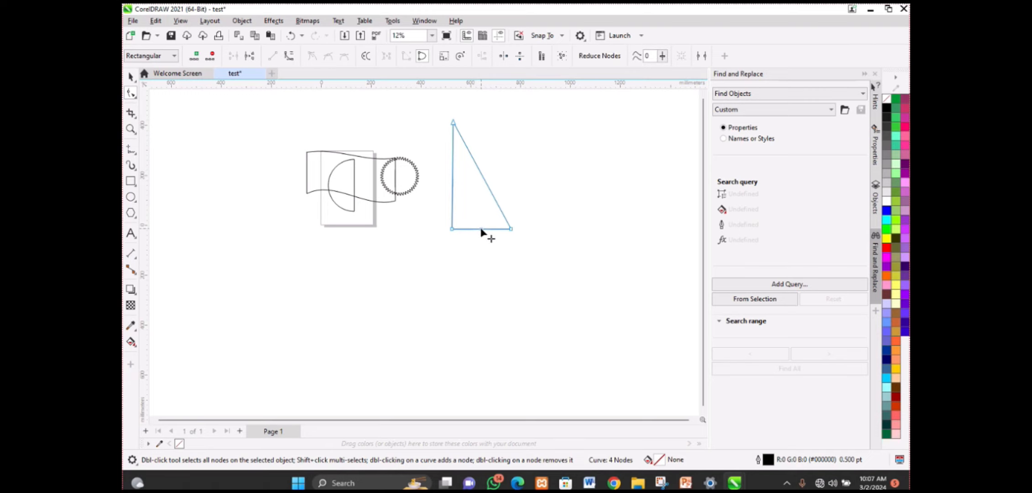
drag(482, 229, 468, 178)
click(131, 78)
click(320, 269)
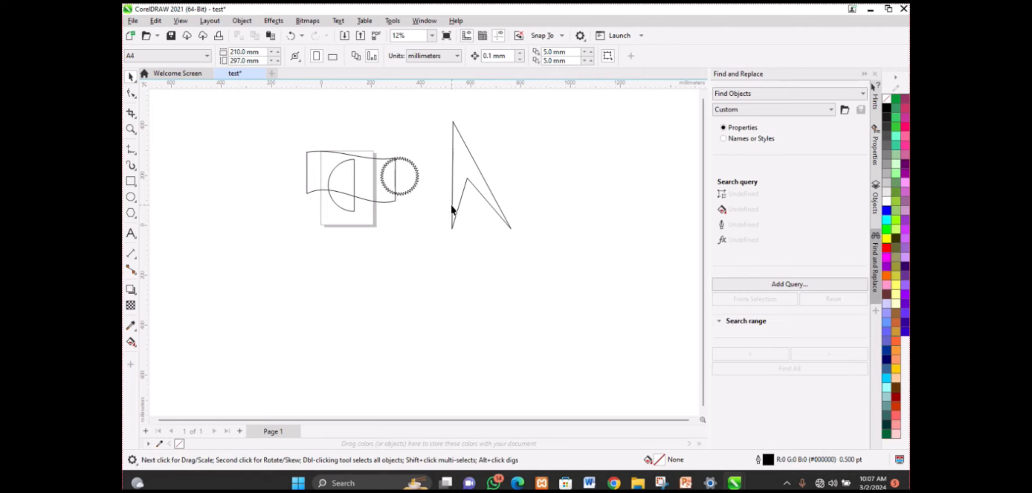
Step: Draw a heart from the basic common shapes, about 683 by 630 mm, to the right of the notched triangle
click(137, 189)
click(134, 201)
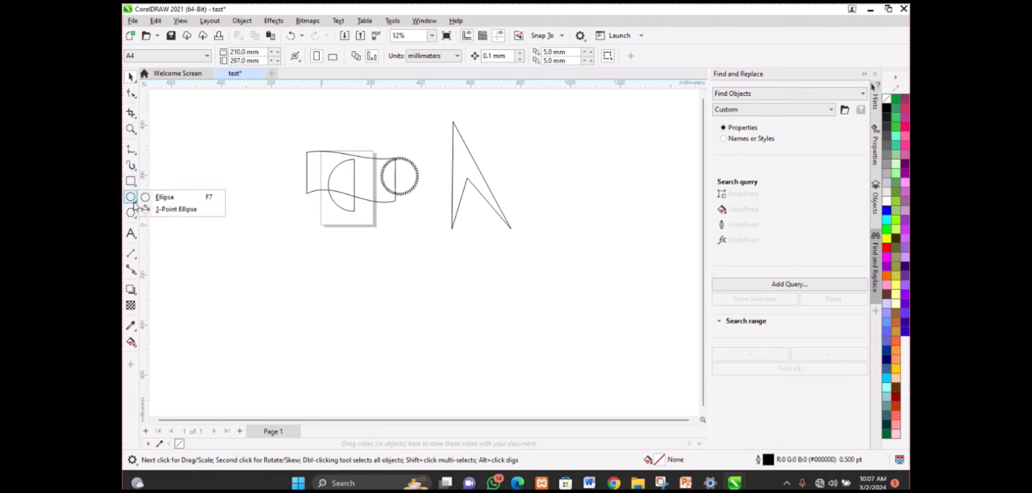
click(135, 216)
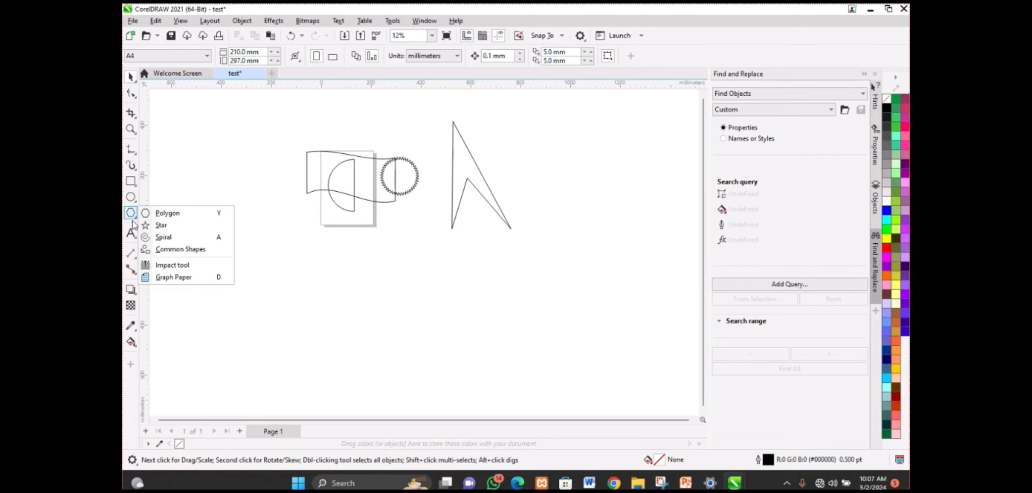
click(197, 249)
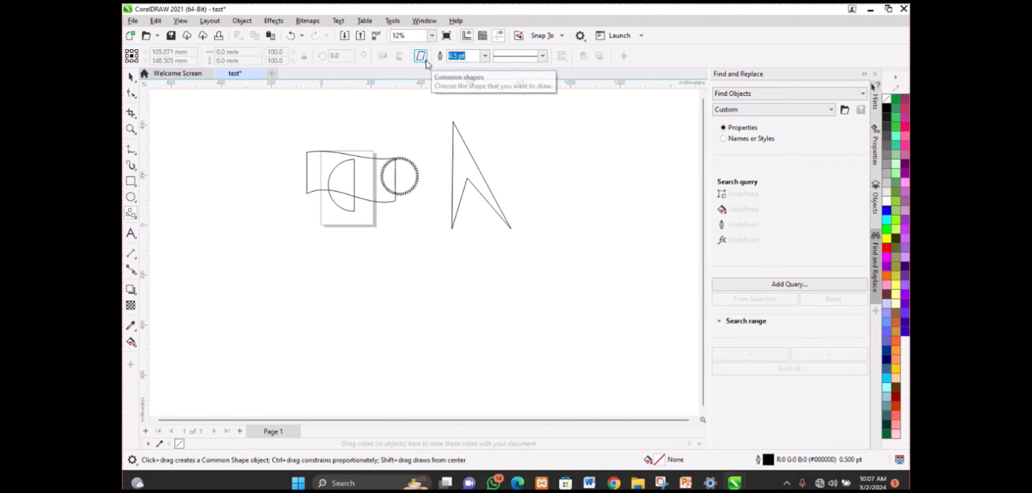
click(425, 61)
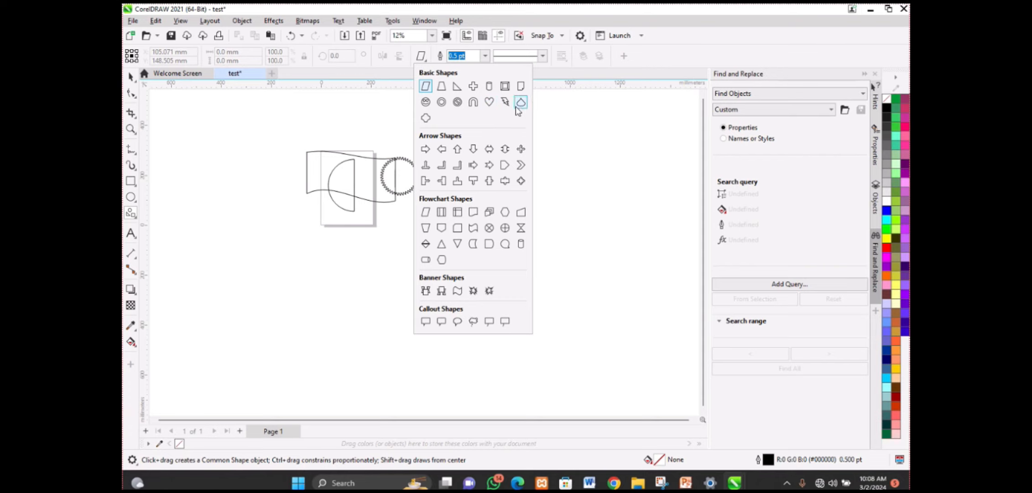
click(490, 102)
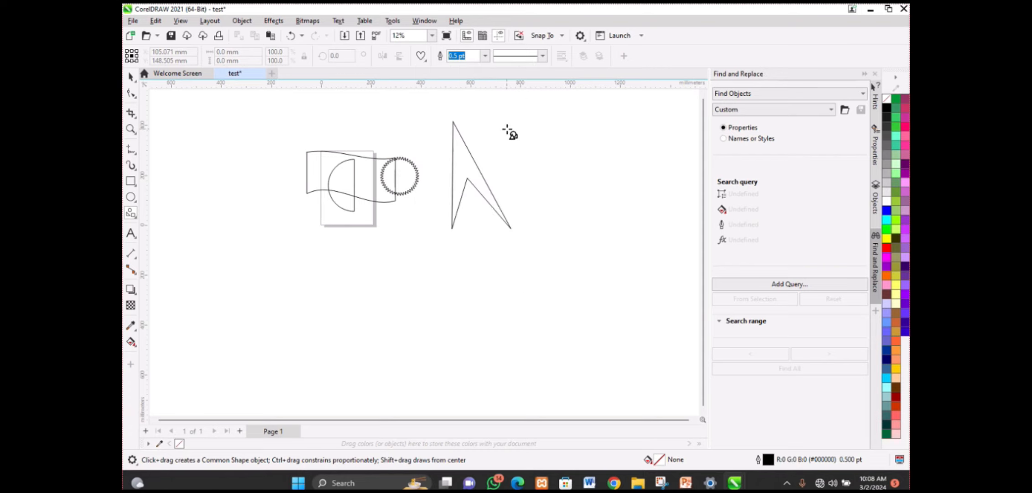
drag(507, 128, 680, 289)
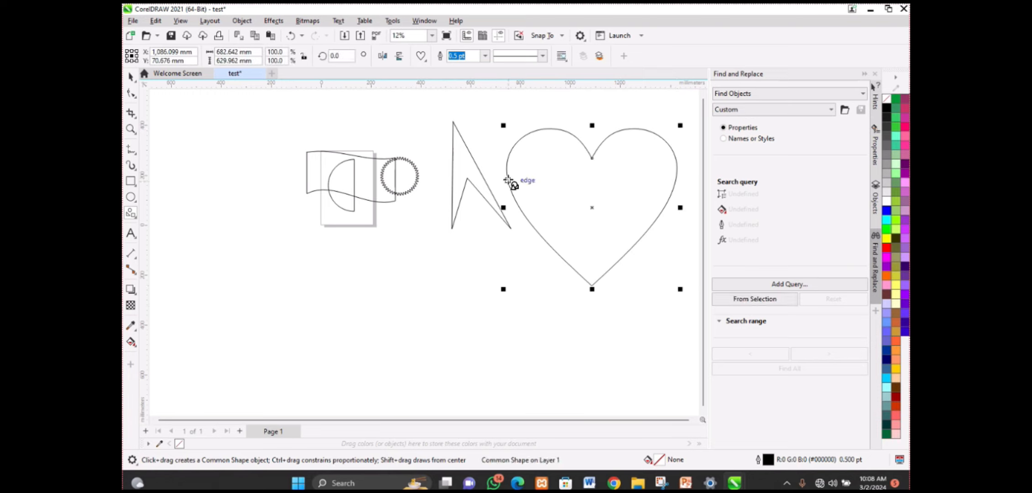
Step: Delete the heart shape
click(131, 95)
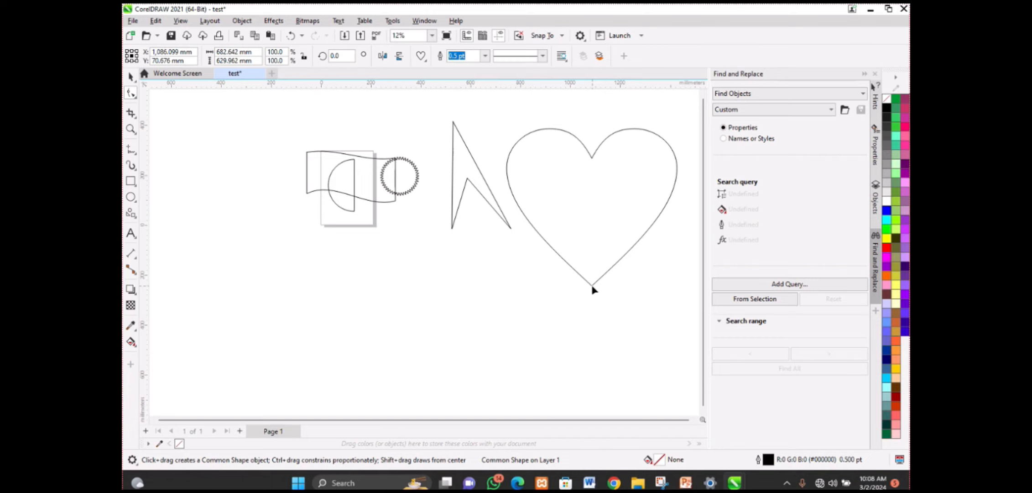
click(131, 76)
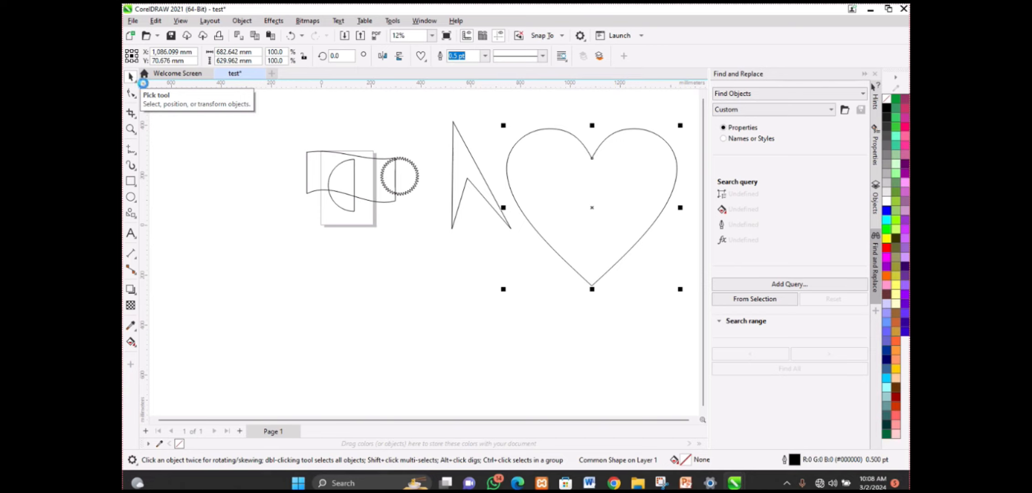
key(Delete)
Step: Draw a tall cross from the basic common shapes, about 393 by 847 mm, to the right of the notched triangle
click(131, 214)
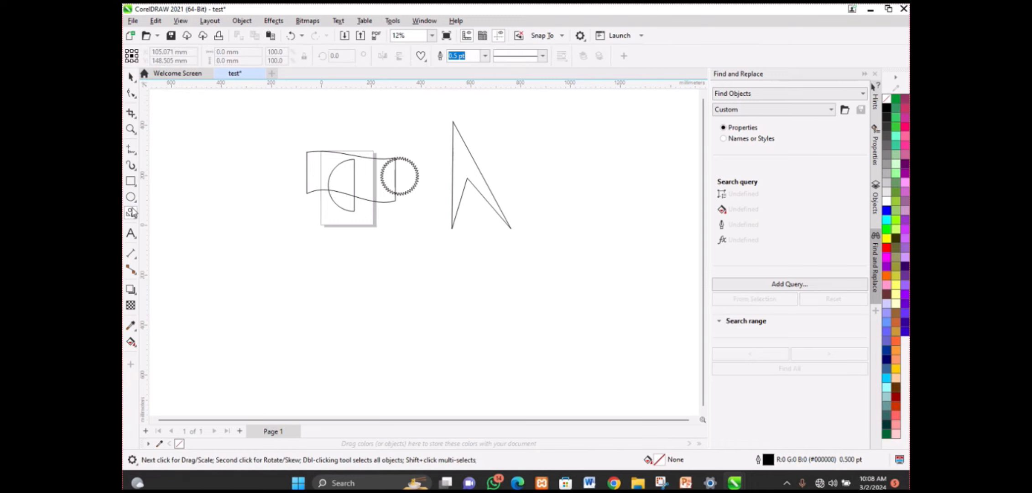
click(426, 61)
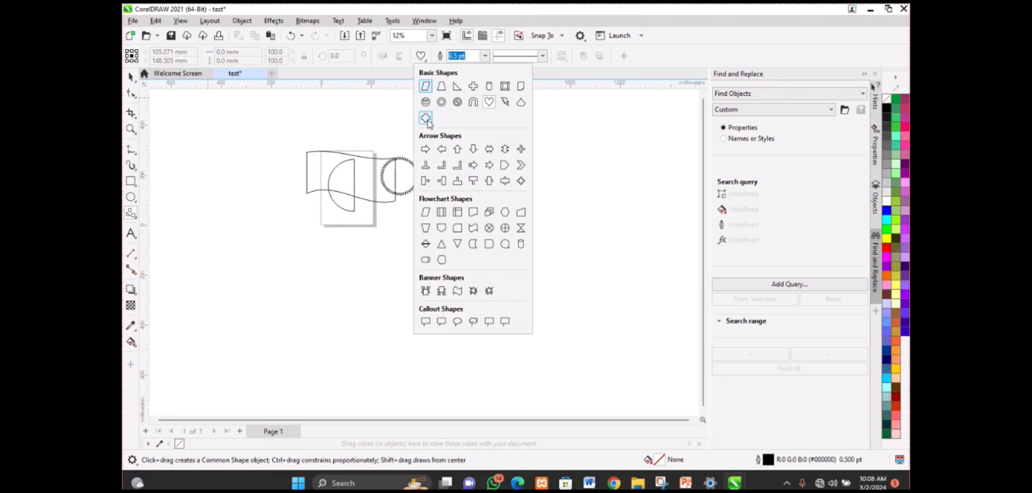
click(473, 88)
drag(547, 114, 650, 327)
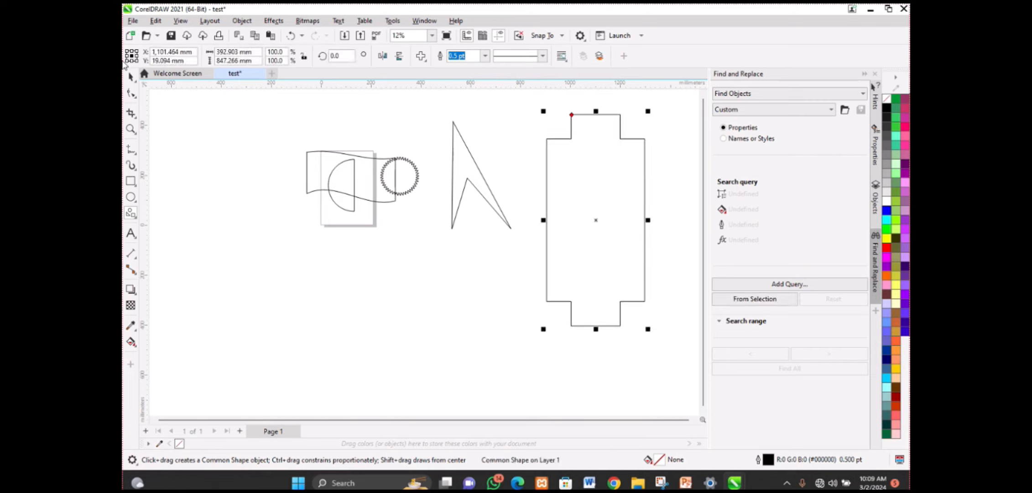
Step: Narrow the cross's top and bottom arms evenly by moving its shape handle inward, and convert the cross to curves
click(132, 94)
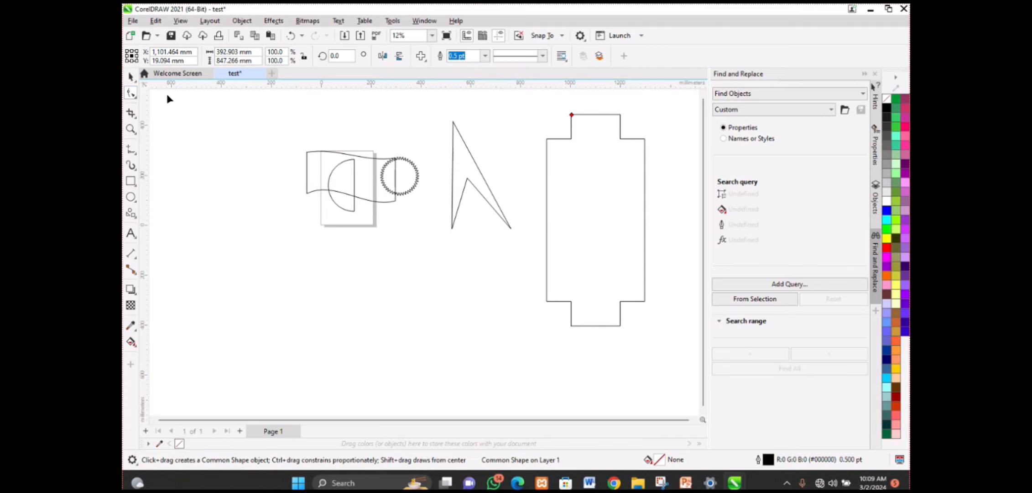
click(572, 115)
mouse_move(572, 118)
mouse_down()
mouse_move(595, 116)
mouse_move(580, 116)
mouse_up()
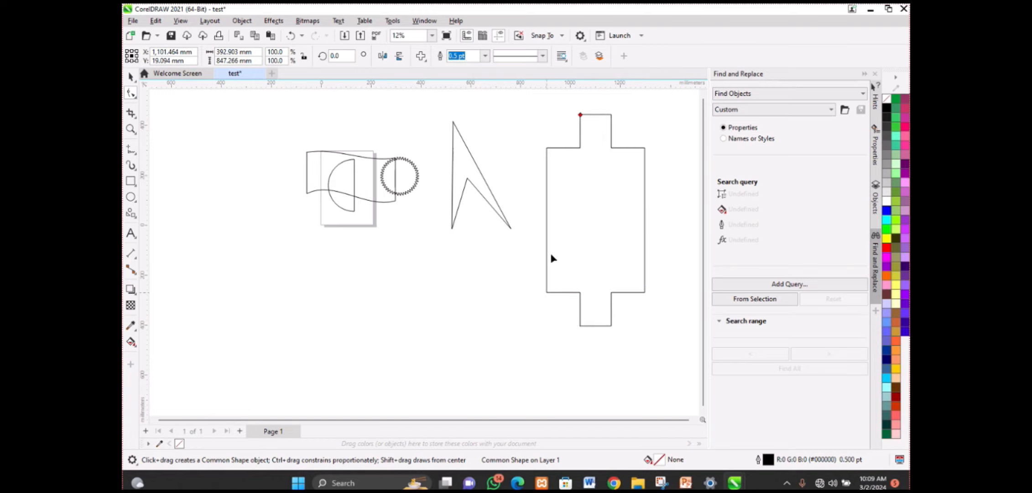
click(580, 115)
key(ctrl+q)
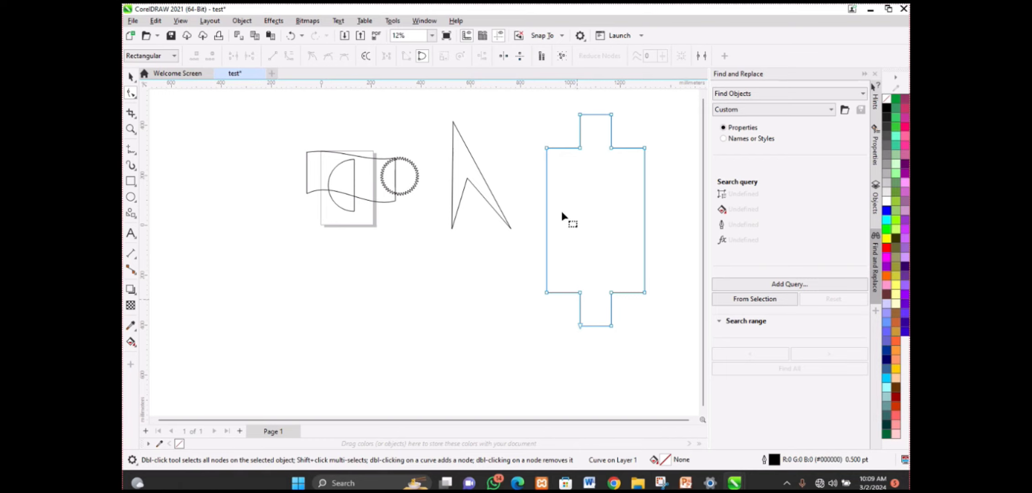
Step: Move the horizontal edges of both side arms toward the middle to reshape the wide block into a thin crossbar
drag(525, 122, 589, 310)
drag(520, 262, 565, 250)
drag(524, 121, 561, 199)
drag(683, 141, 601, 176)
drag(628, 148, 629, 197)
drag(678, 277, 623, 248)
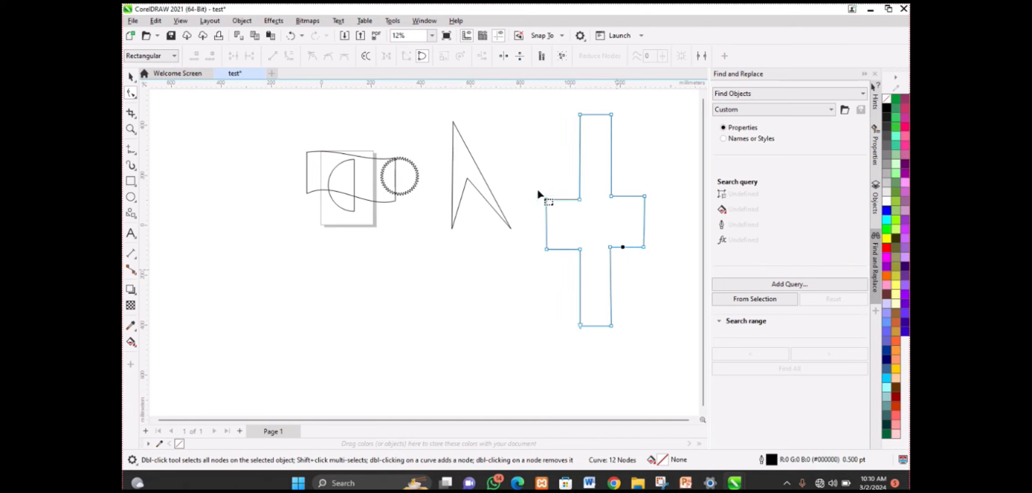
Step: Select the node at the upper outer corner of the cross's left arm and open the node editing options
drag(537, 189, 552, 206)
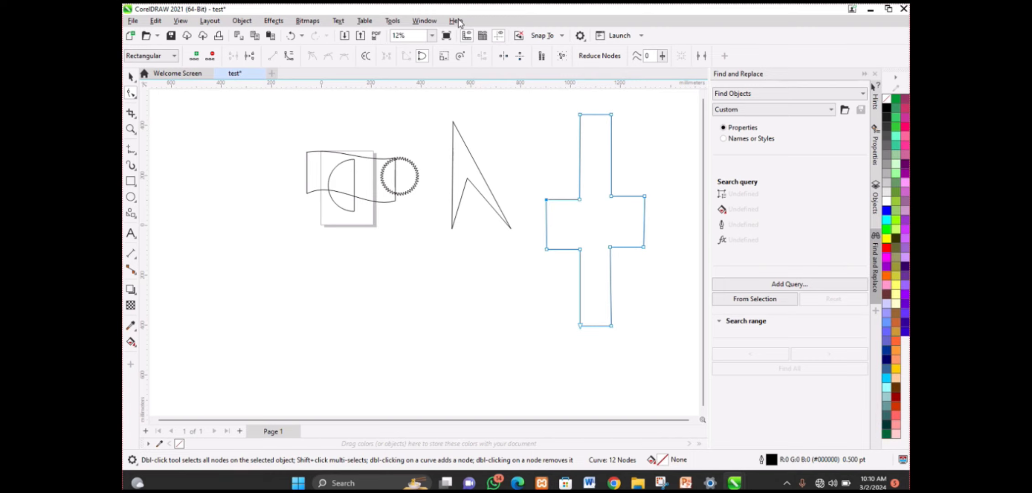
right_click(543, 204)
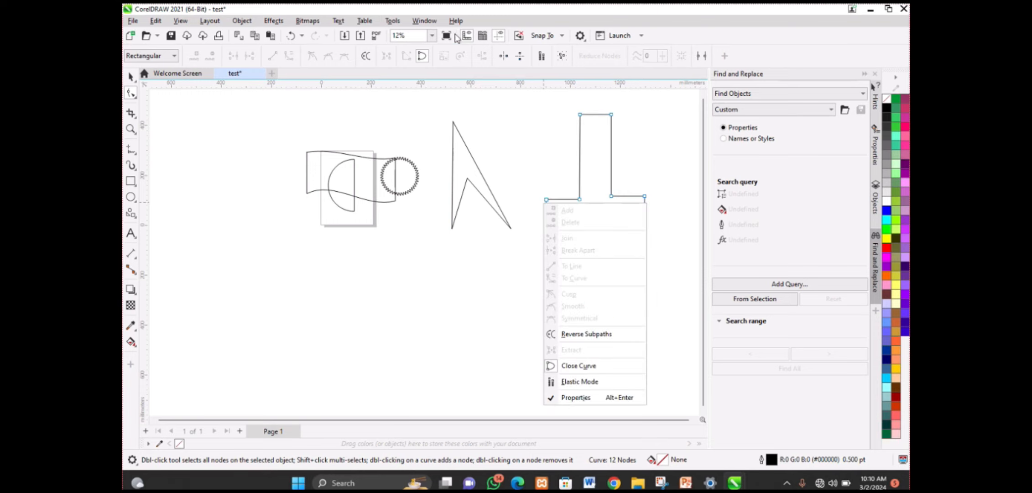